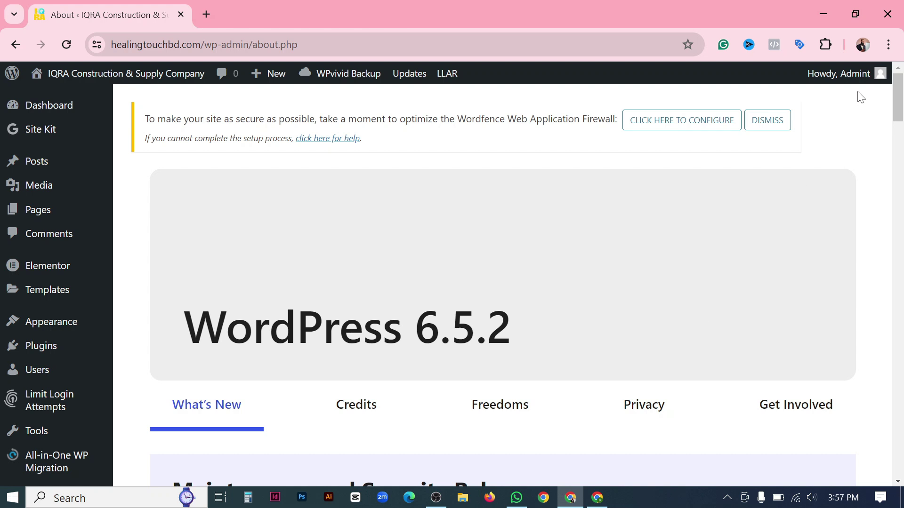
- Open the IQRA Construction & Supply Company site in a new tab and examine its home page and web address
mouse_move(65, 78)
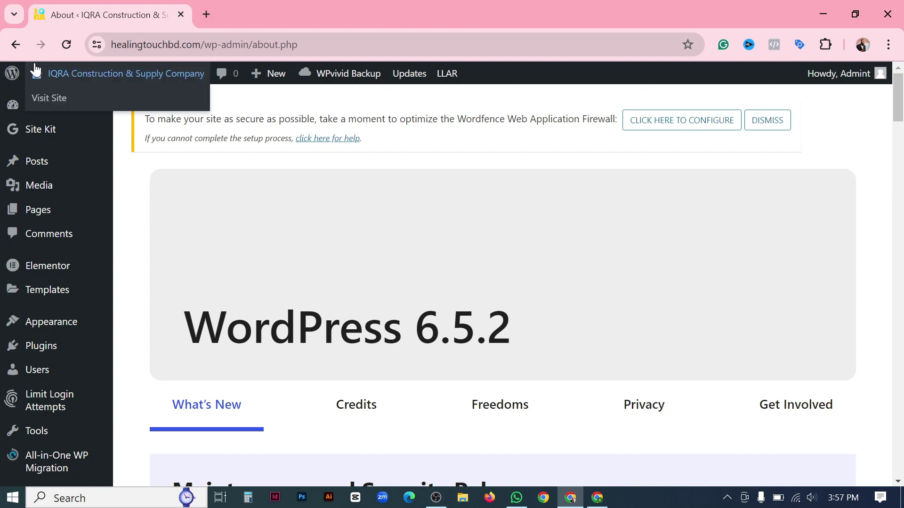
right_click(48, 96)
click(85, 108)
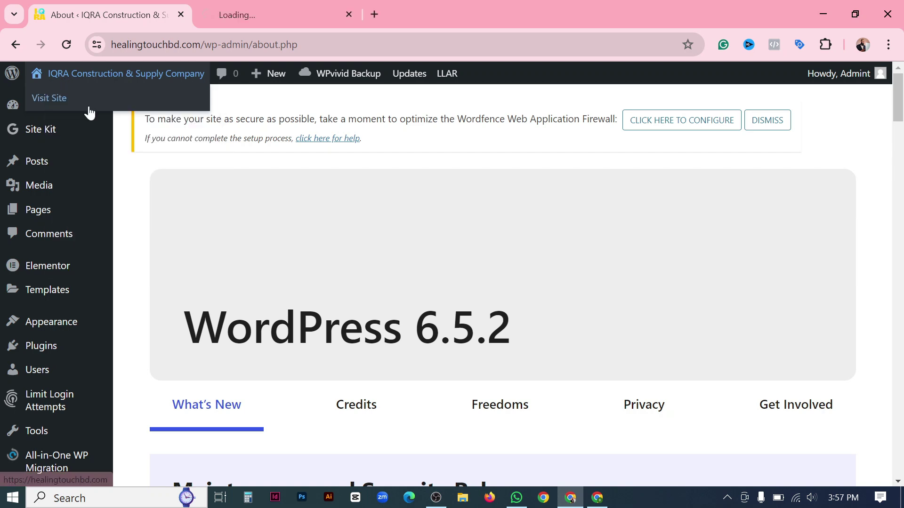
click(260, 15)
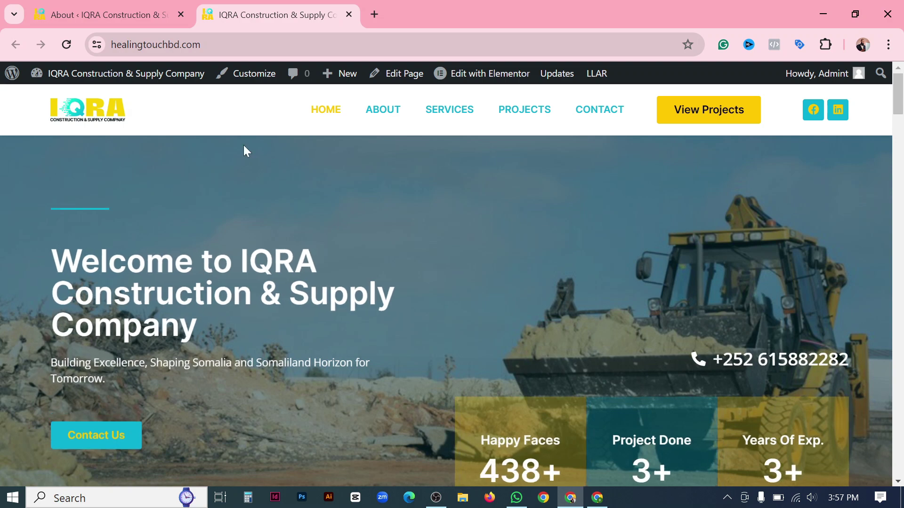
scroll(236, 147, down, 8)
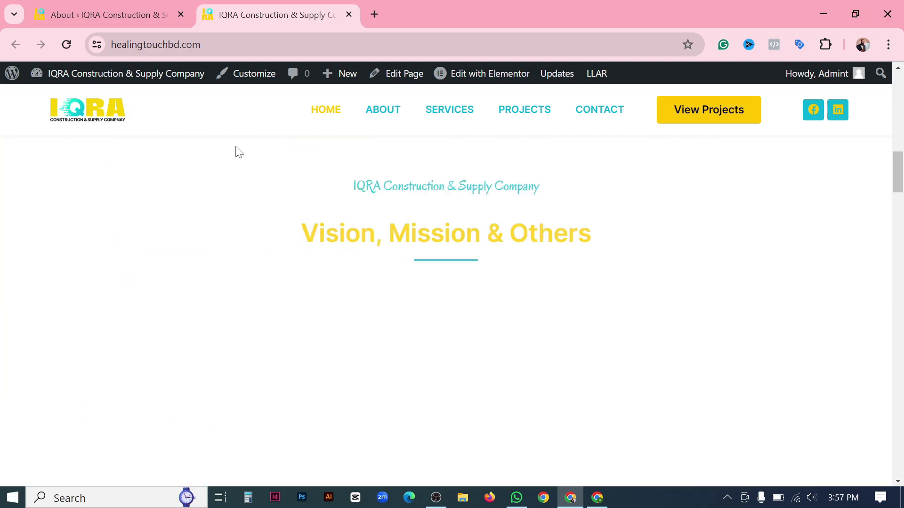
scroll(236, 149, down, 12)
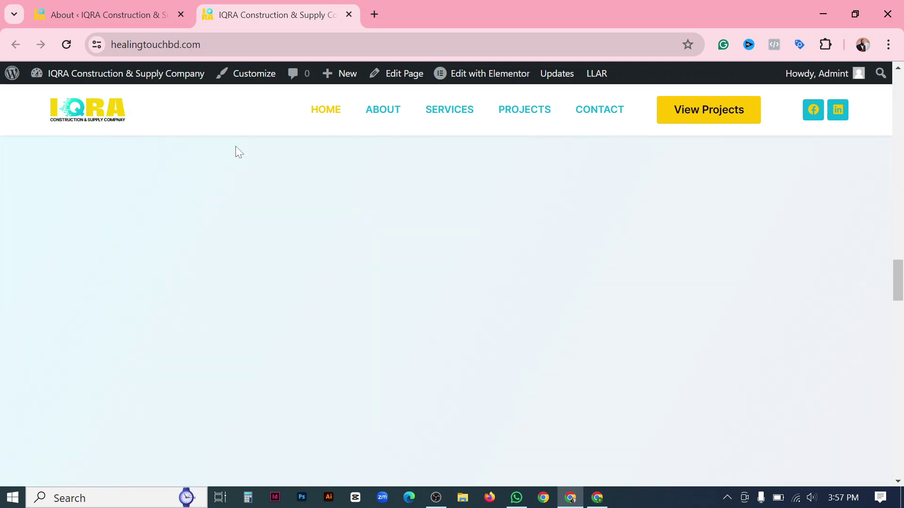
scroll(236, 146, up, 20)
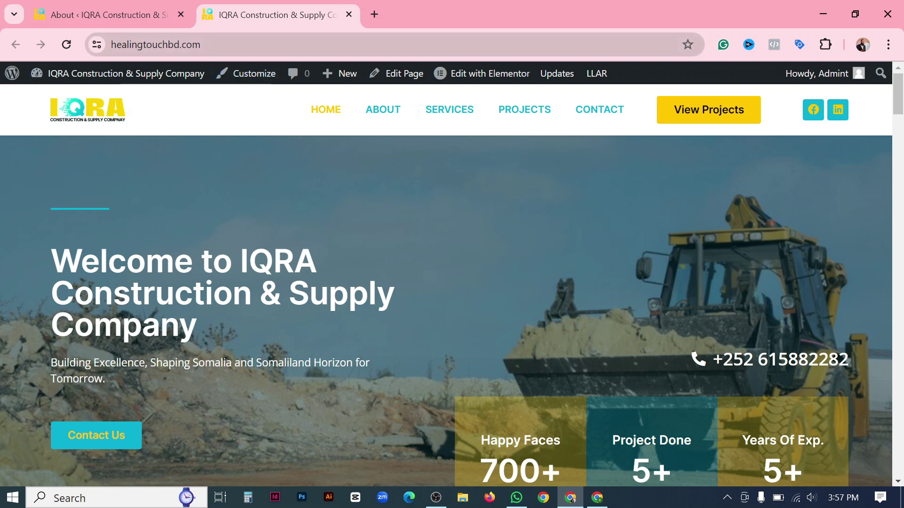
click(191, 46)
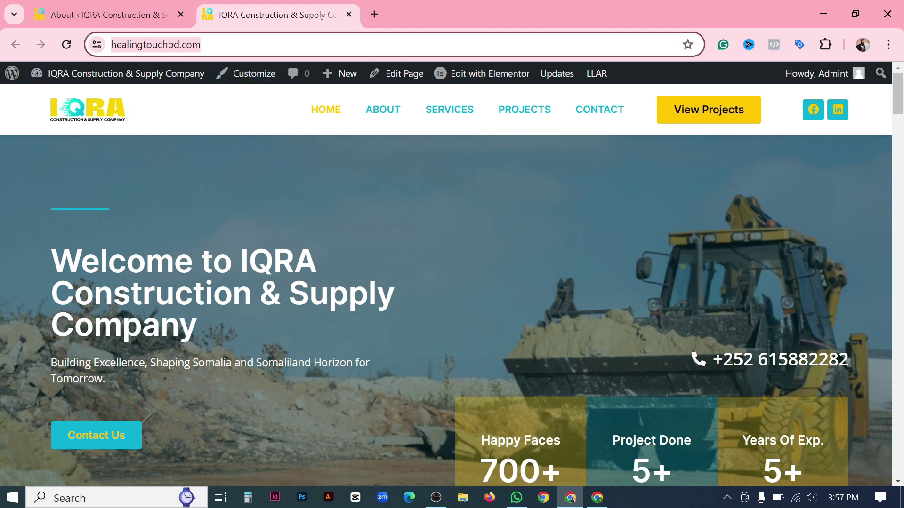
key(End)
- Switch to the iqraconstruction.com browser window, review the site's front page in a new tab, and close that tab
click(604, 499)
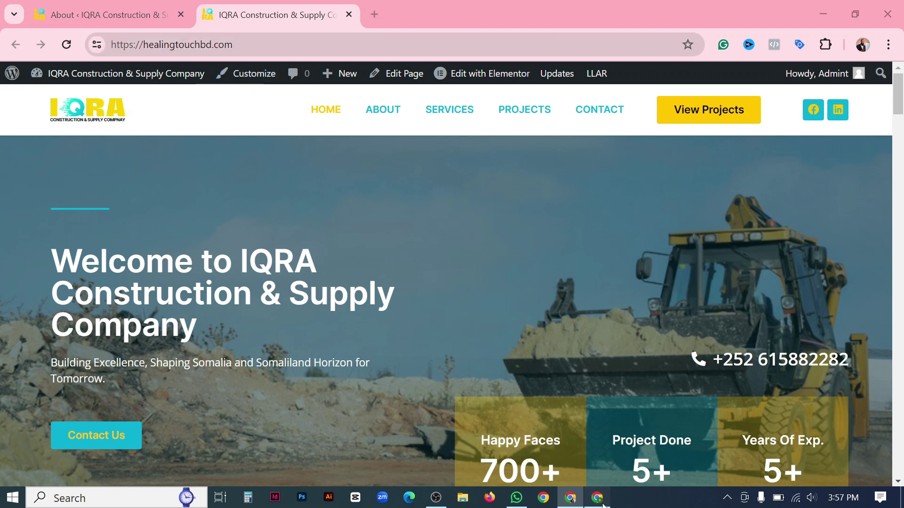
drag(111, 44, 191, 43)
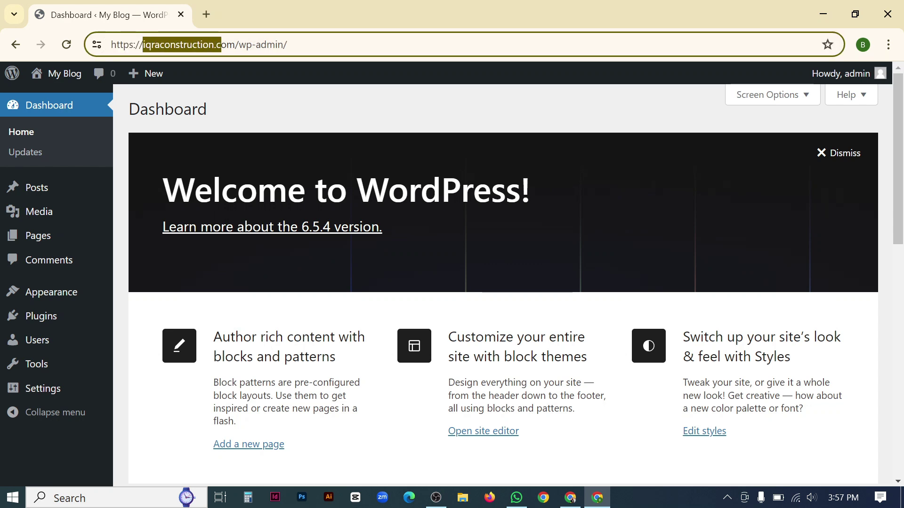
right_click(42, 75)
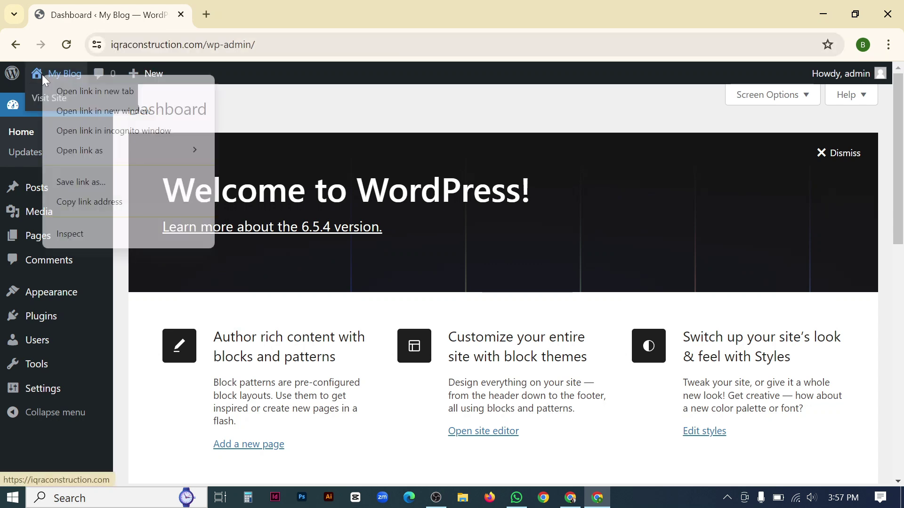
click(66, 91)
click(233, 18)
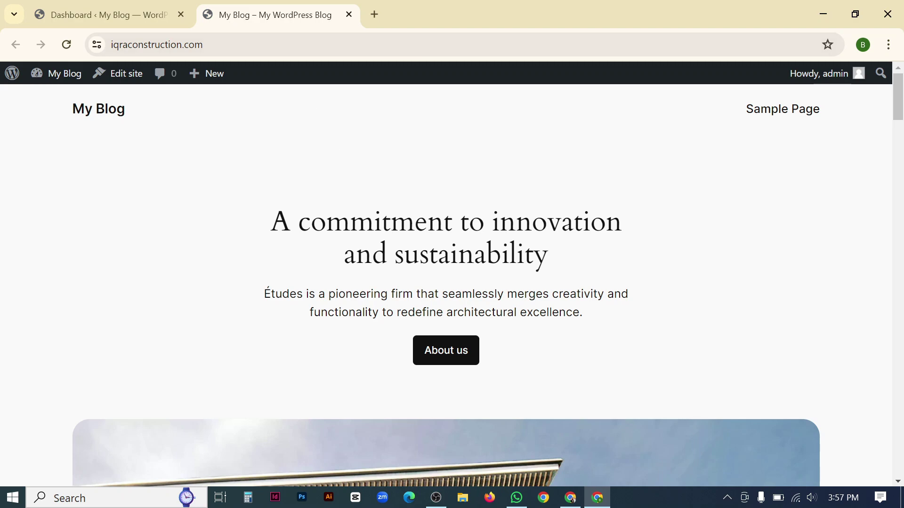
scroll(446, 283, down, 3)
scroll(619, 226, down, 20)
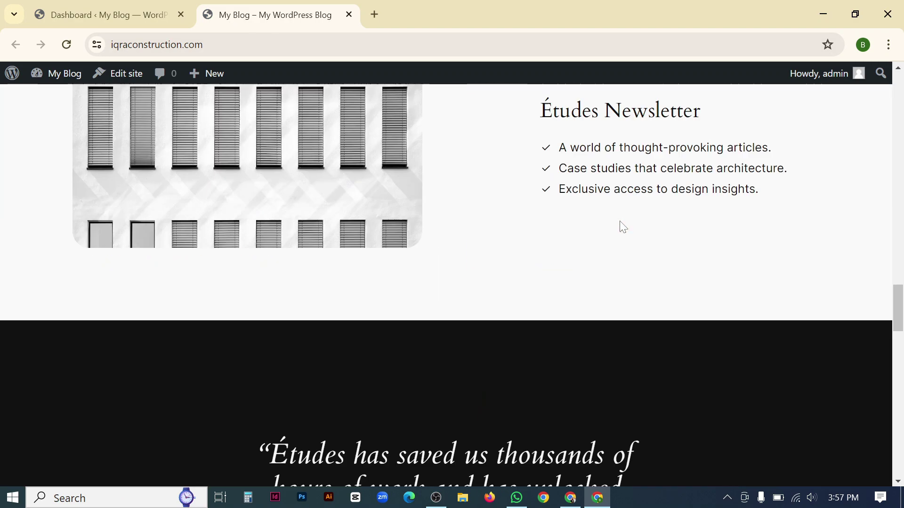
scroll(619, 226, down, 5)
scroll(620, 226, up, 20)
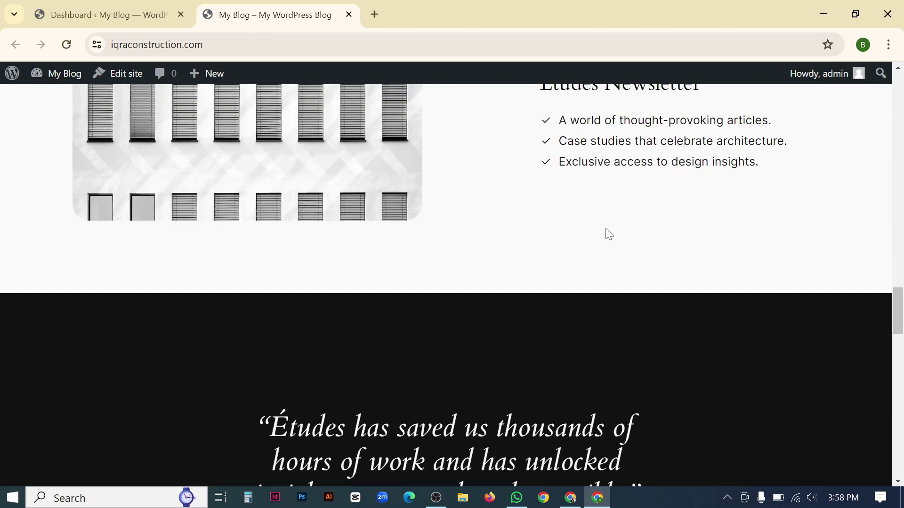
scroll(602, 234, up, 15)
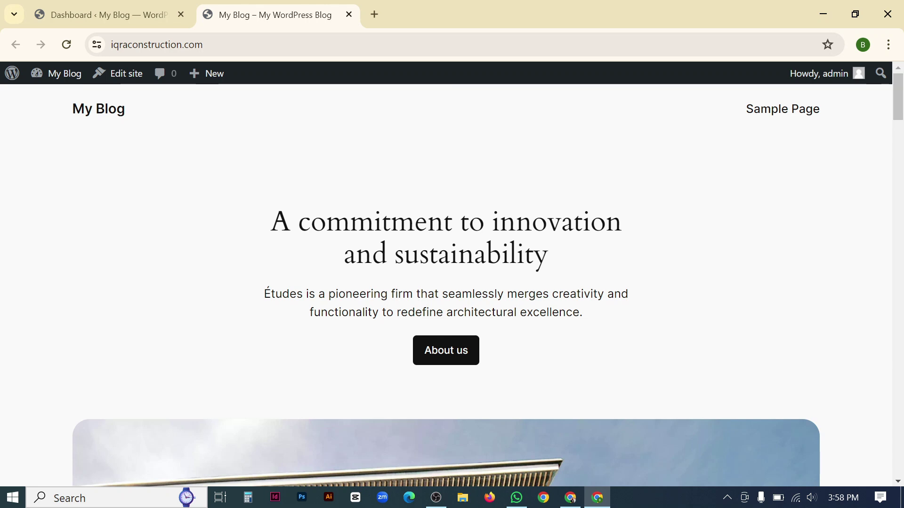
click(108, 14)
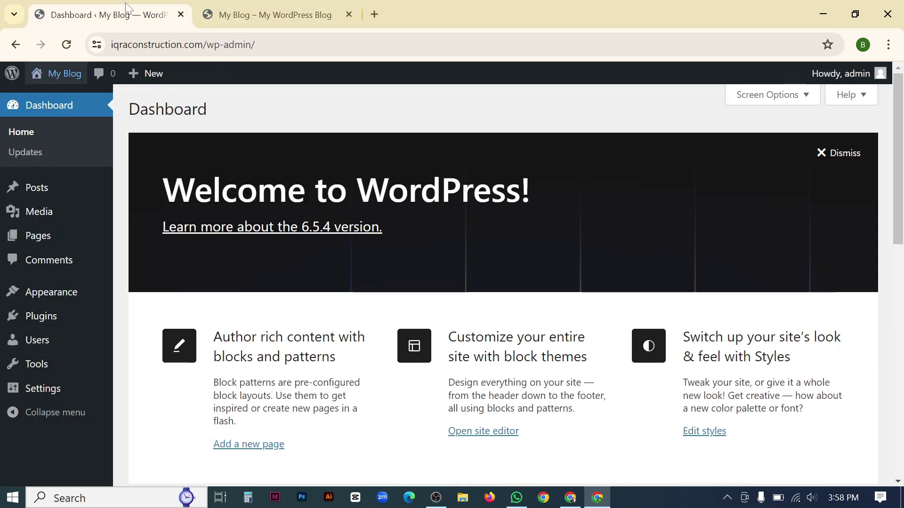
click(349, 14)
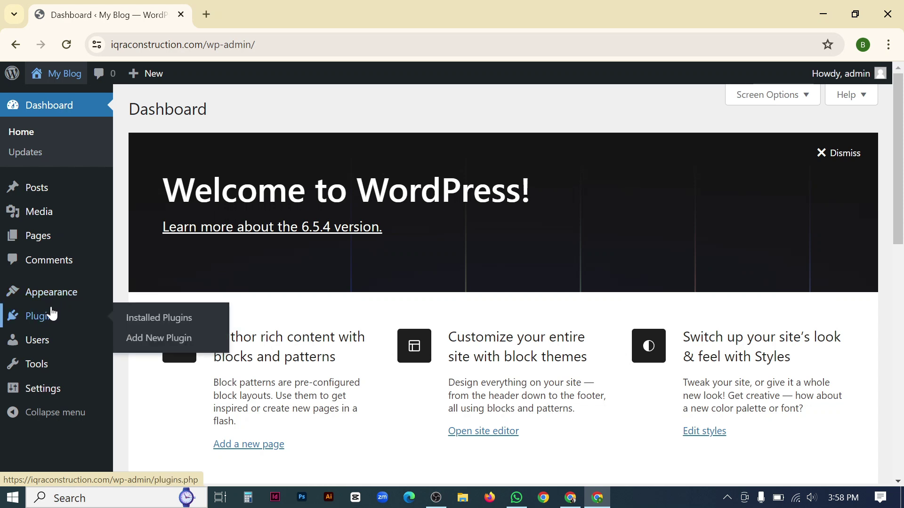
- Bulk-delete both installed plugins, Akismet Anti-spam and Hello Dolly, from the iqraconstruction.com site
click(42, 320)
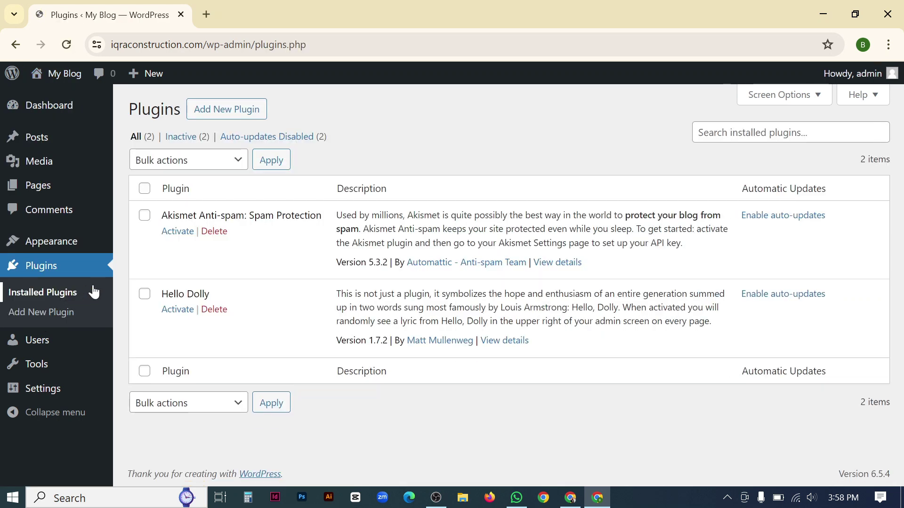
click(145, 188)
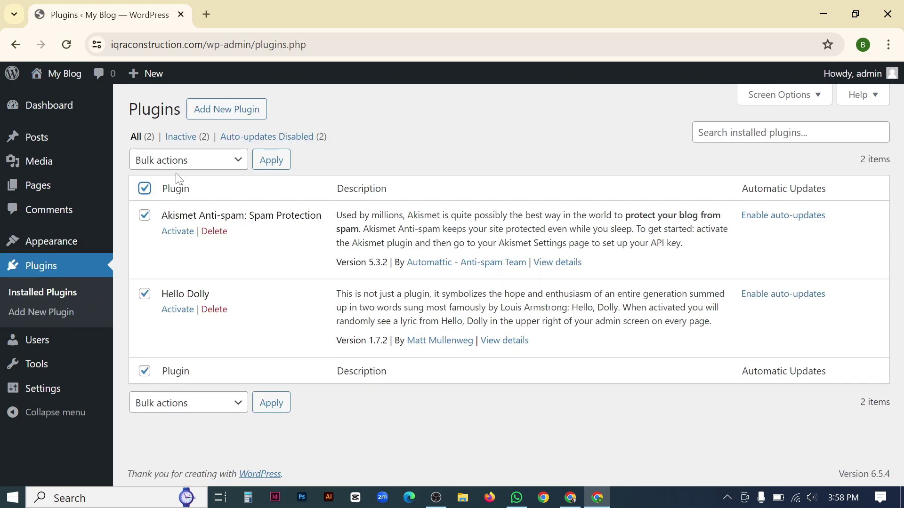
click(183, 161)
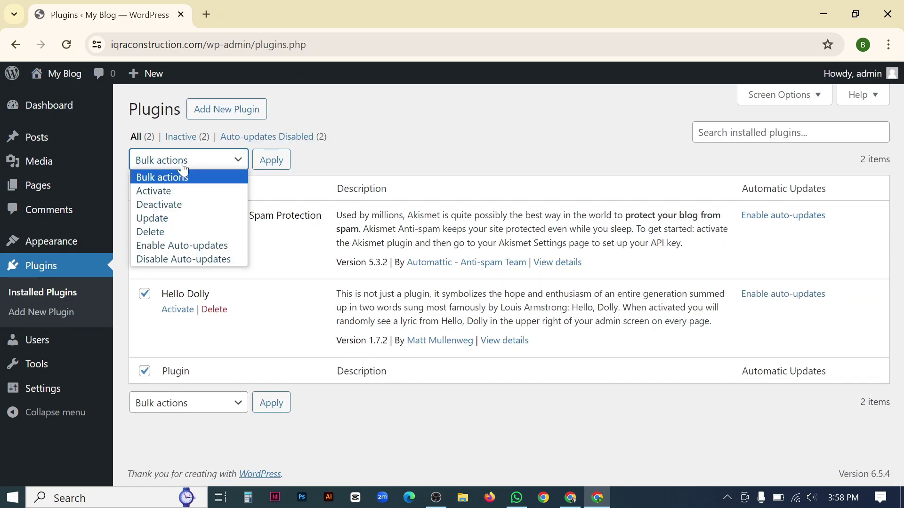
click(172, 218)
click(166, 160)
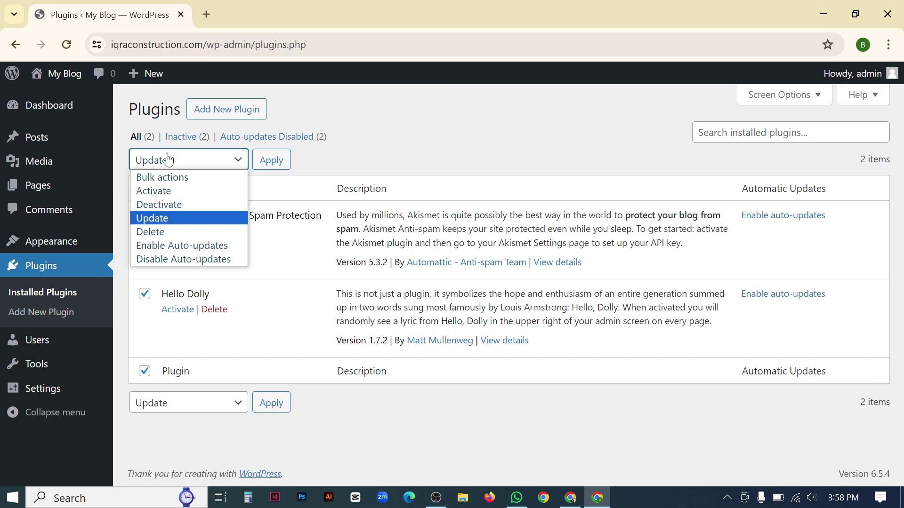
click(170, 230)
click(271, 160)
key(Return)
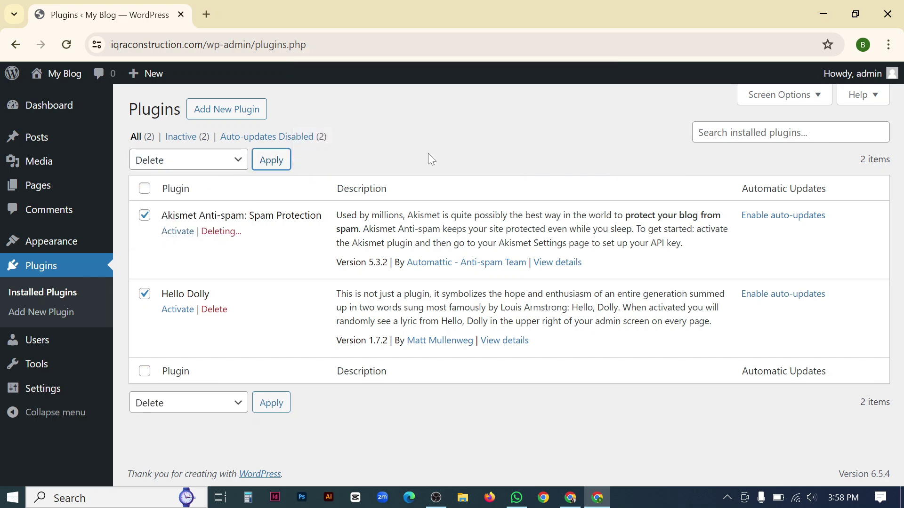
- Search the plugin directory for "wpvivid", then install and activate Migration, Backup, Staging – WPvivid
click(222, 109)
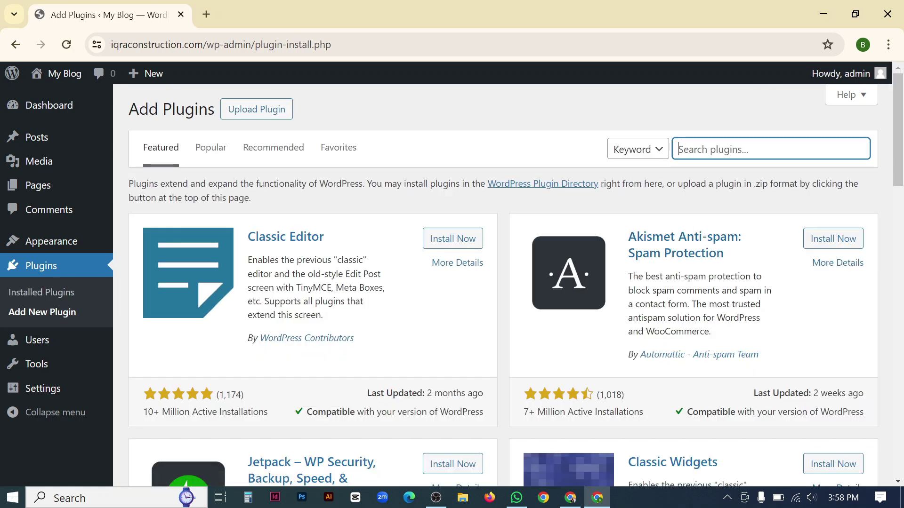
text(w[p)
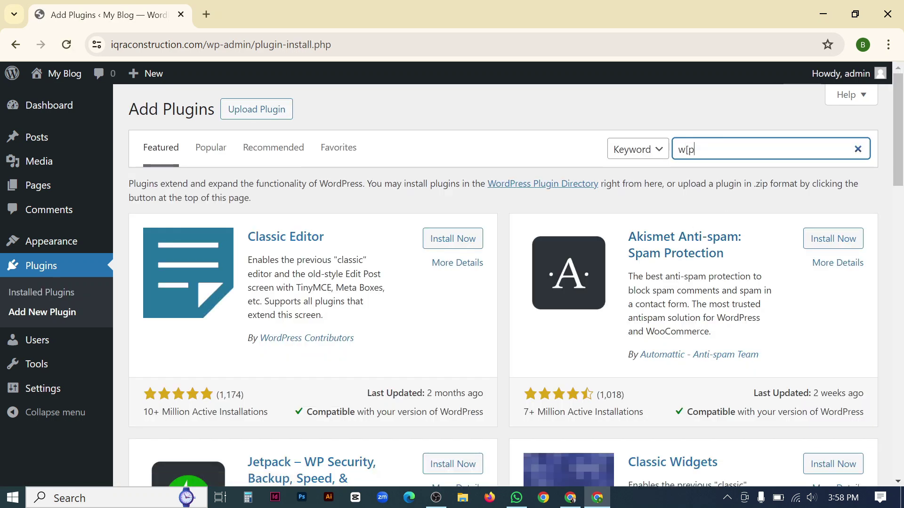
text(p)
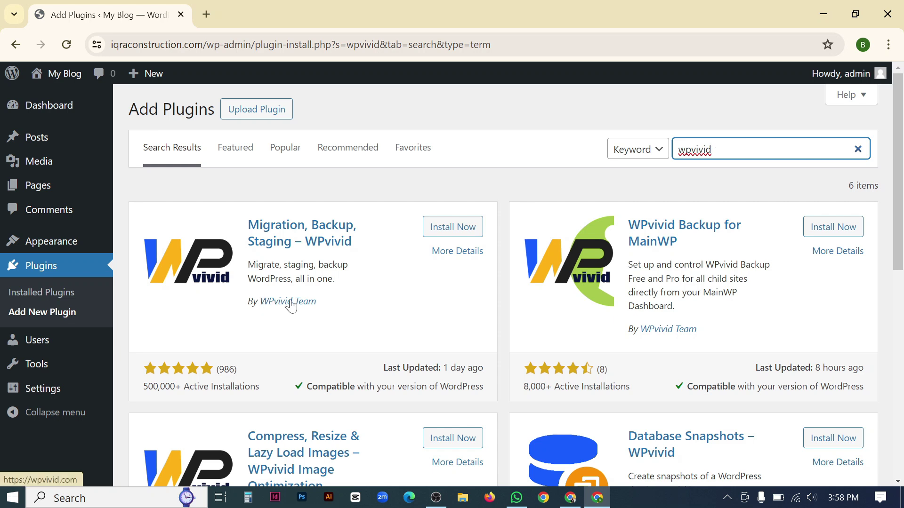
click(453, 228)
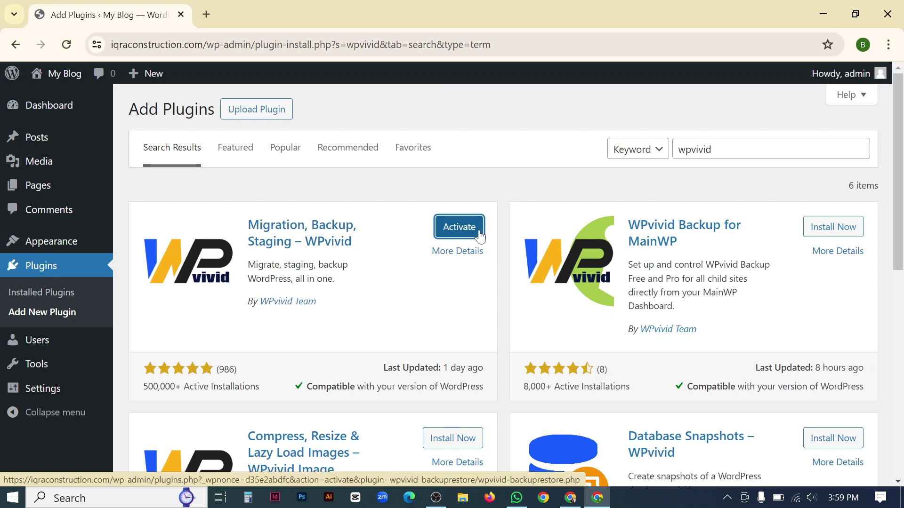
click(480, 235)
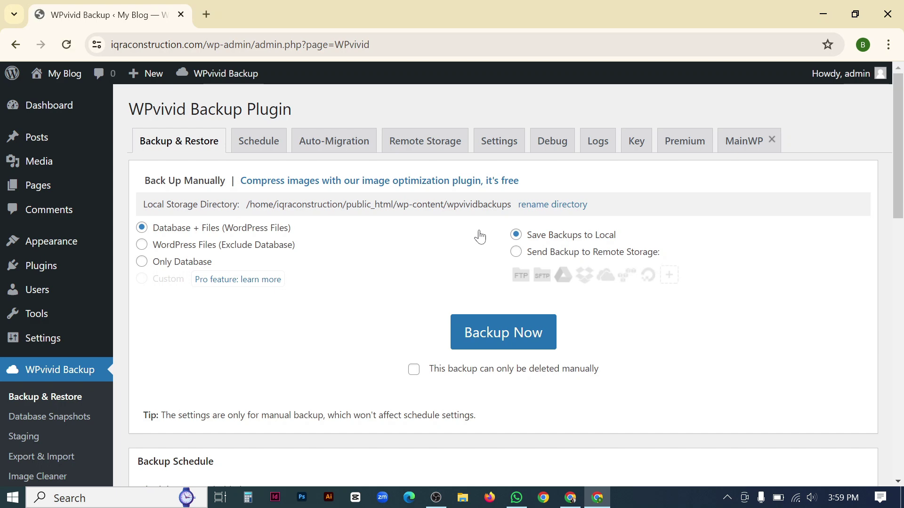
- Examine the WPvivid Backup & Restore page and the destination domain, and view the site's front page in a new tab
scroll(479, 236, down, 12)
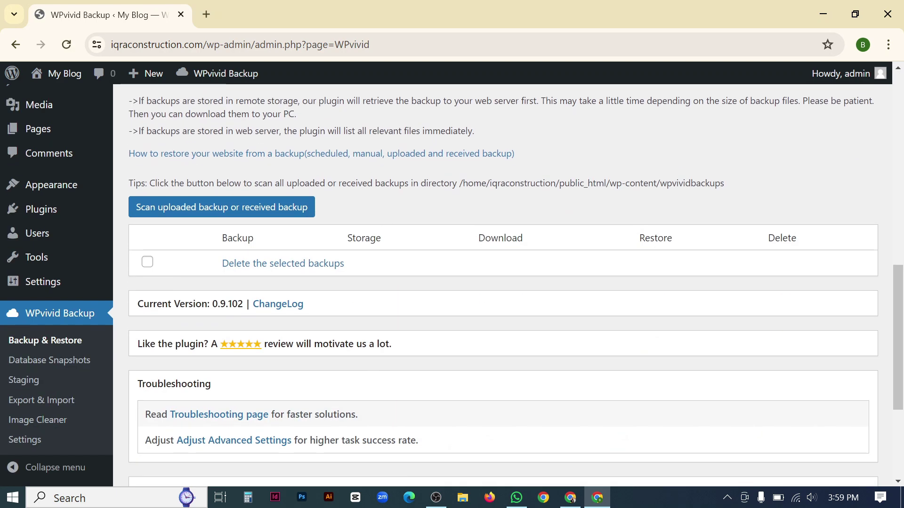
mouse_move(211, 64)
drag(112, 44, 208, 45)
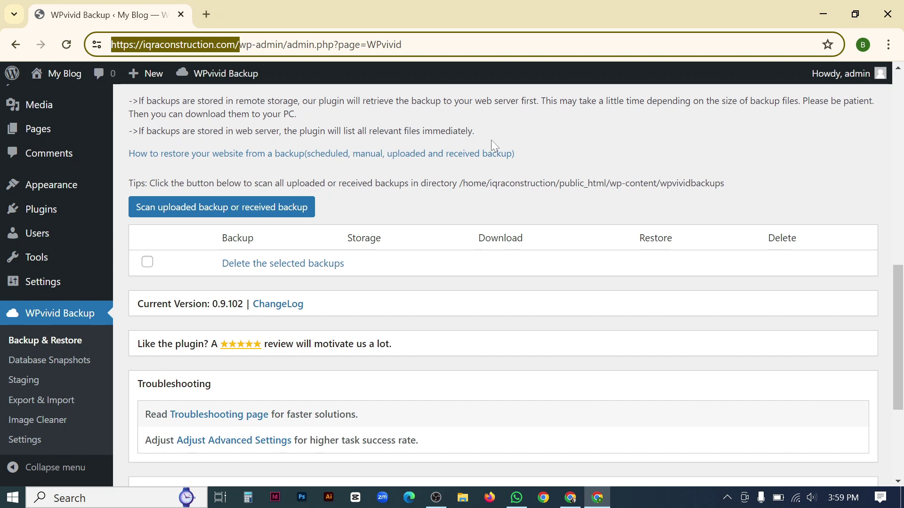
scroll(490, 139, up, 10)
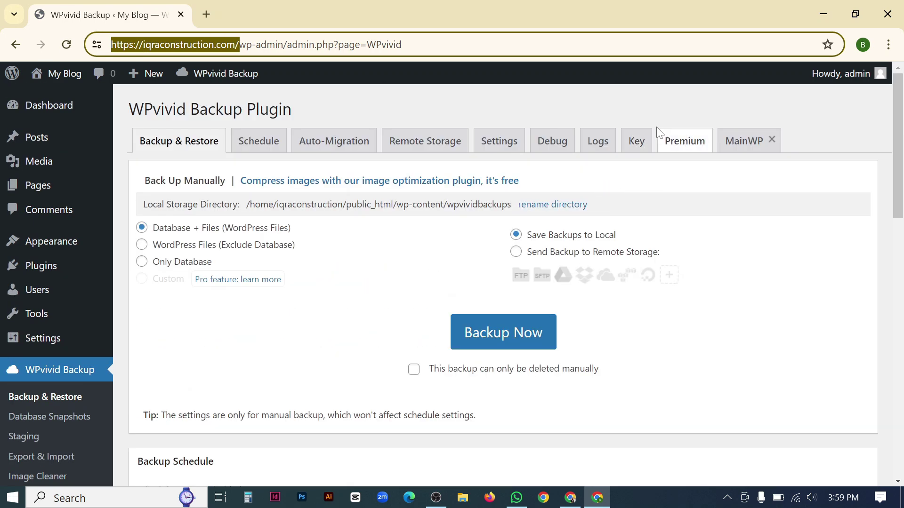
click(210, 44)
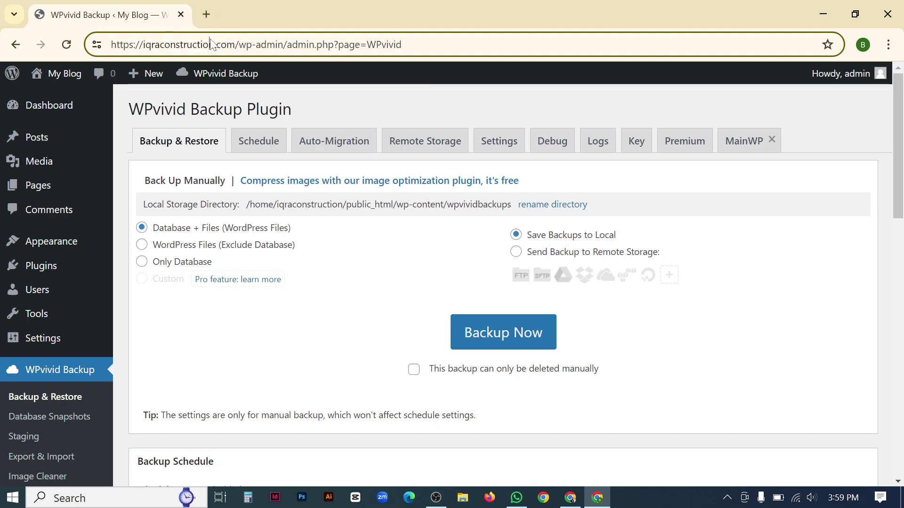
right_click(61, 75)
click(96, 88)
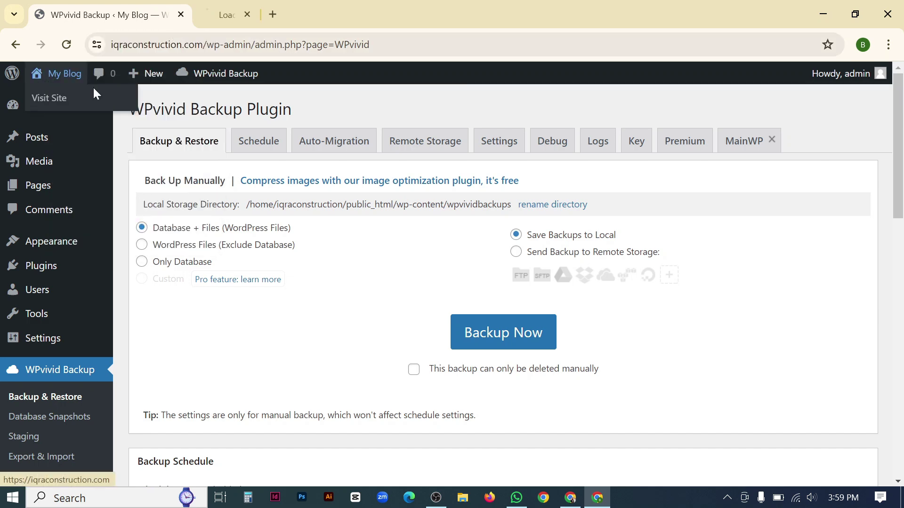
click(266, 16)
scroll(260, 135, down, 6)
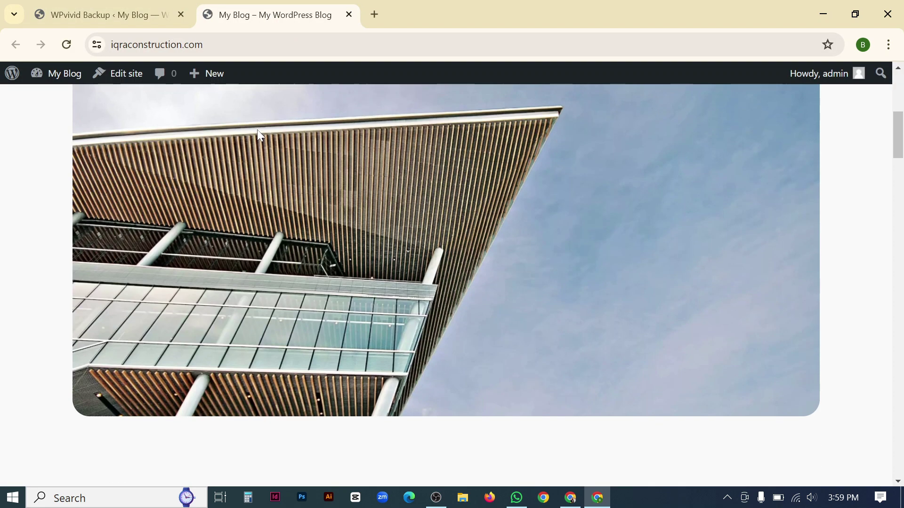
- Generate a WPvivid site key with an 8-hour expiration on iqraconstruction.com and select the entire key text
click(111, 14)
click(630, 148)
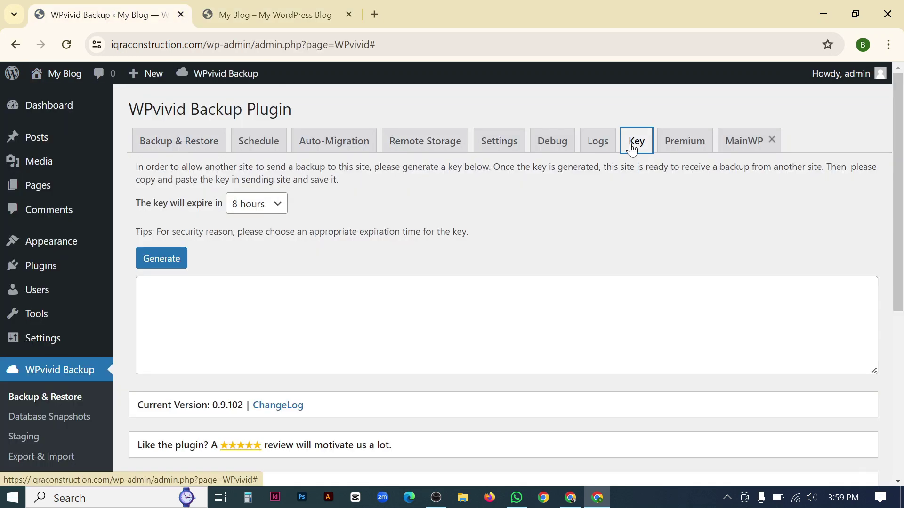
click(161, 263)
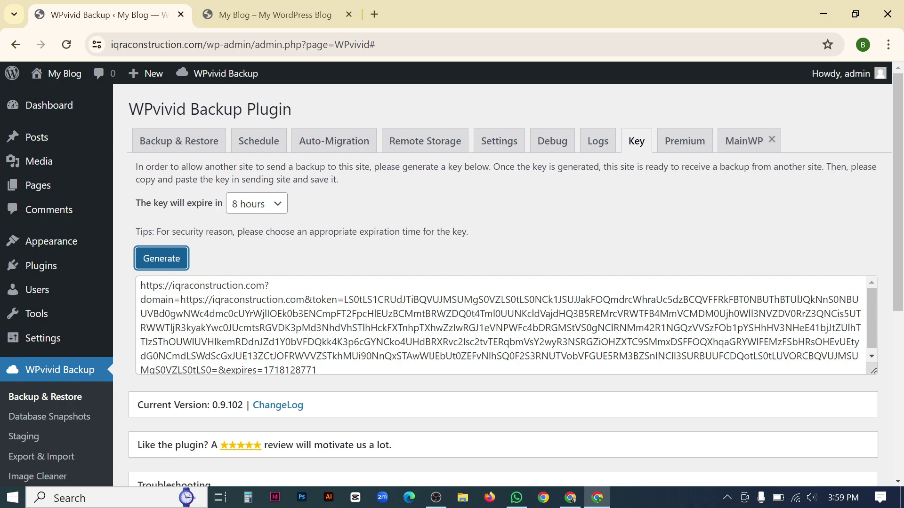
scroll(503, 292, down, 2)
click(504, 282)
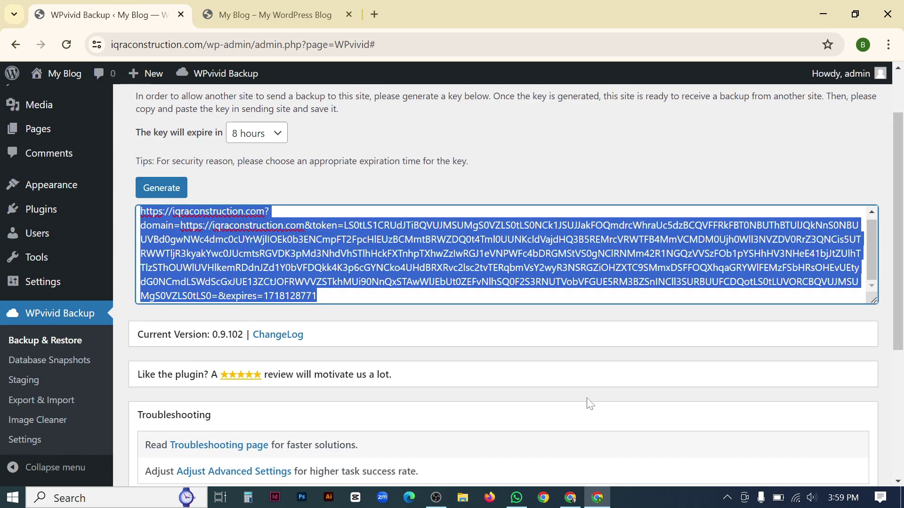
- Switch to the browser window with the source site healingtouchbd.com and examine its home page and domain
click(571, 497)
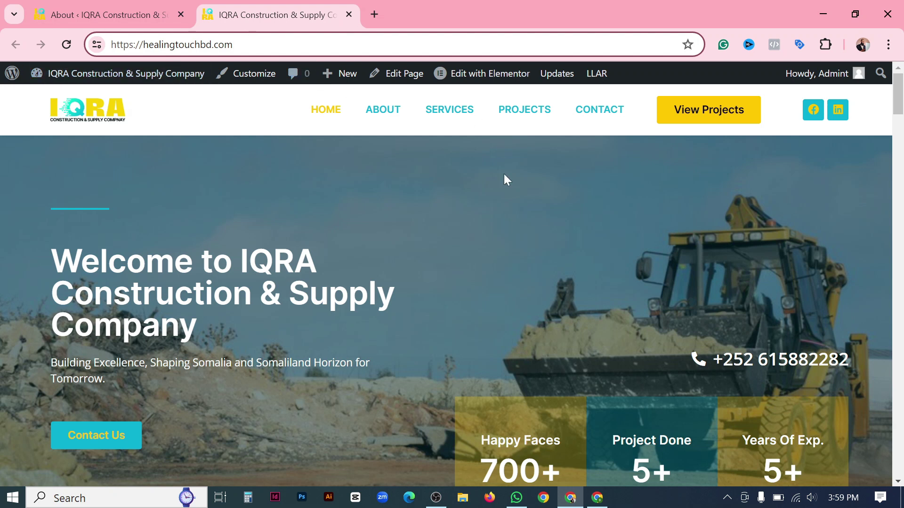
scroll(504, 178, down, 5)
drag(234, 45, 112, 49)
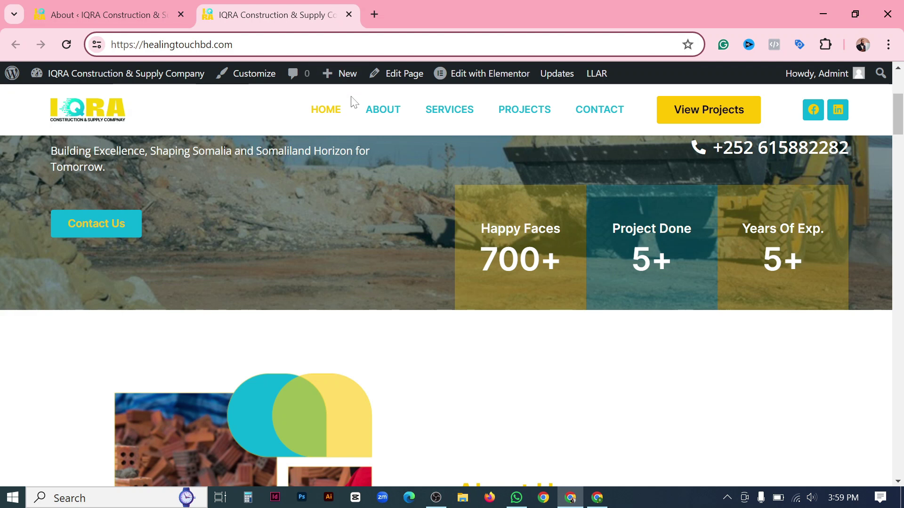
- Review the list of installed plugins in the healingtouchbd.com admin area
click(101, 4)
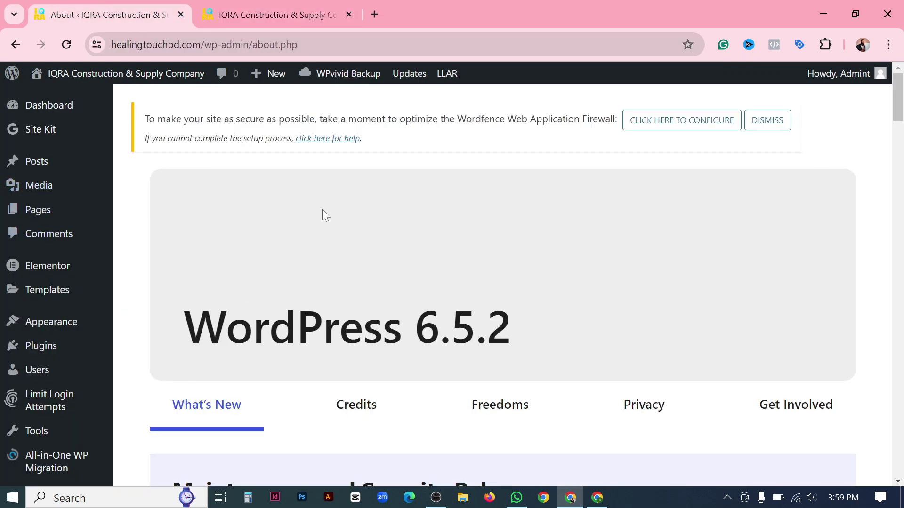
click(42, 346)
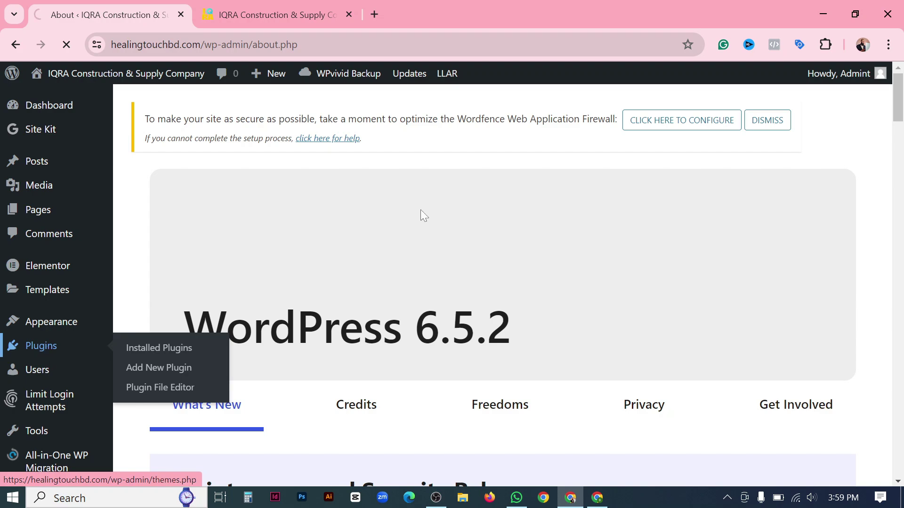
scroll(459, 187, down, 4)
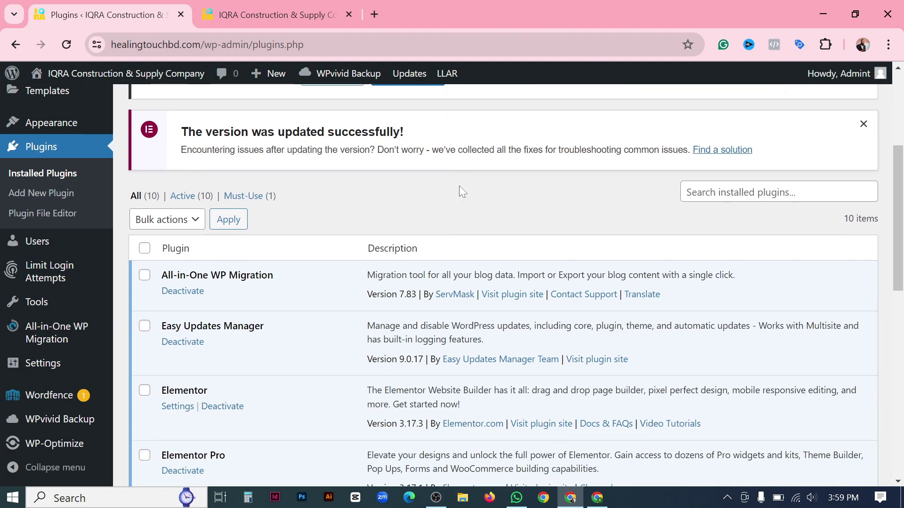
scroll(459, 187, down, 10)
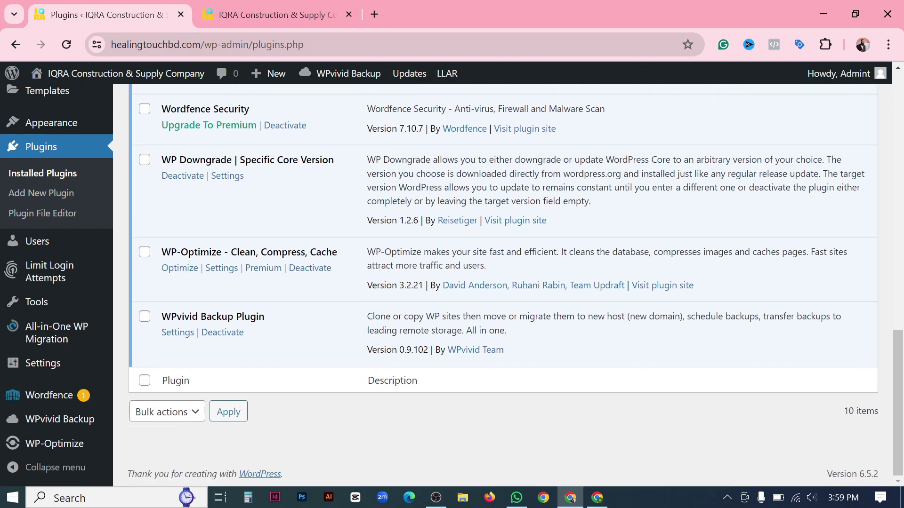
scroll(461, 193, up, 12)
scroll(461, 193, down, 3)
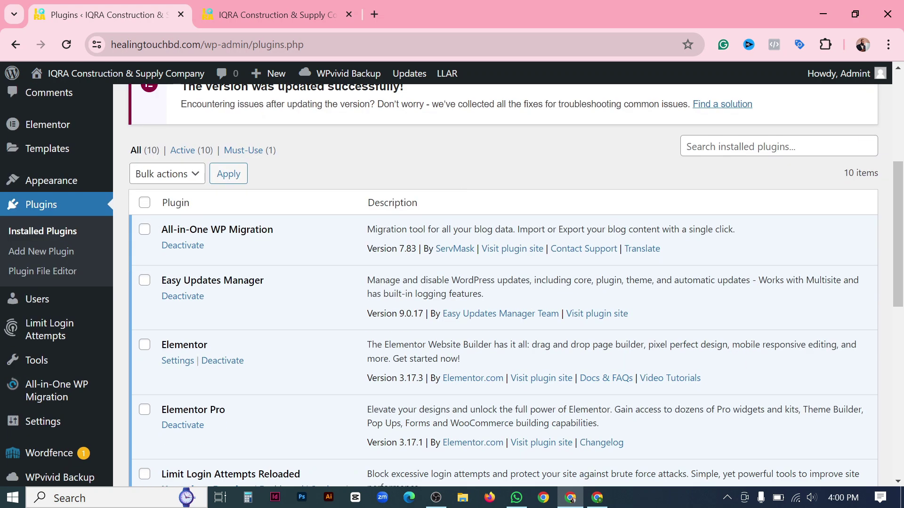
scroll(777, 476, up, 5)
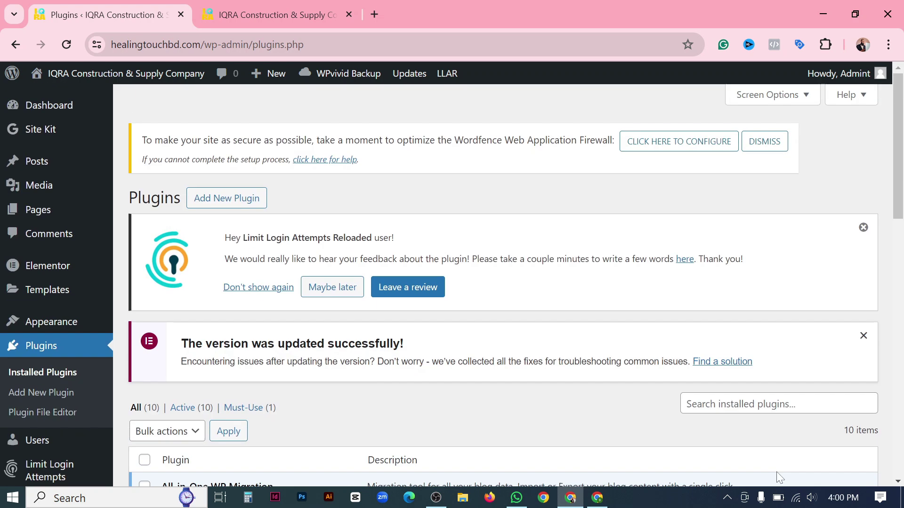
- Search the plugin directory for "wpvivid" on healingtouchbd.com to check whether the plugin is installed
click(233, 204)
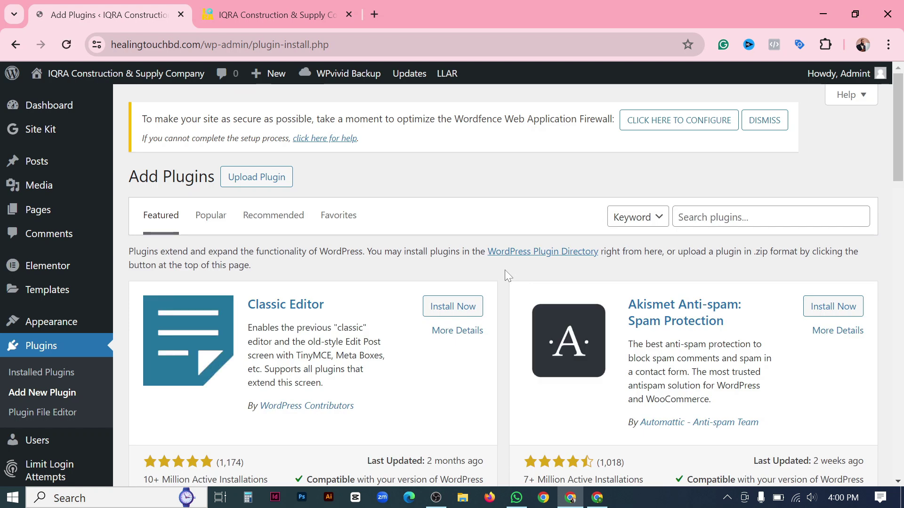
click(759, 217)
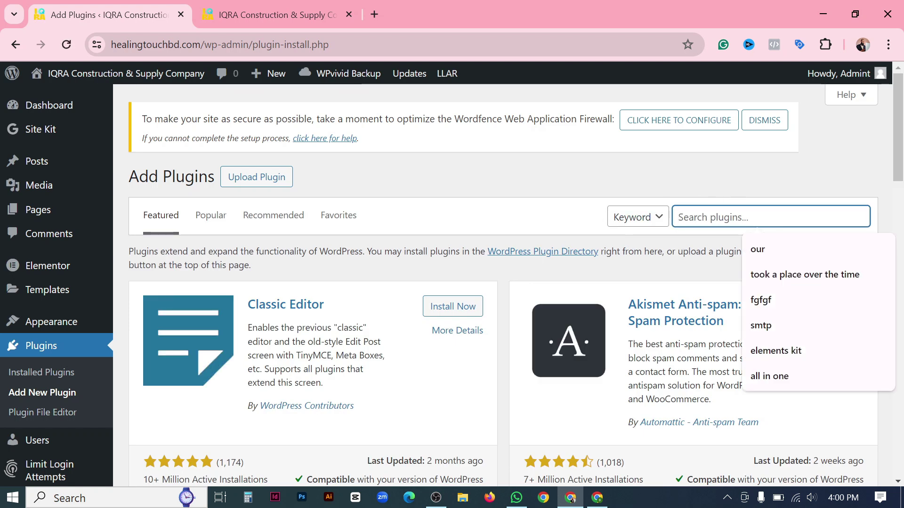
text(wp)
key(Return)
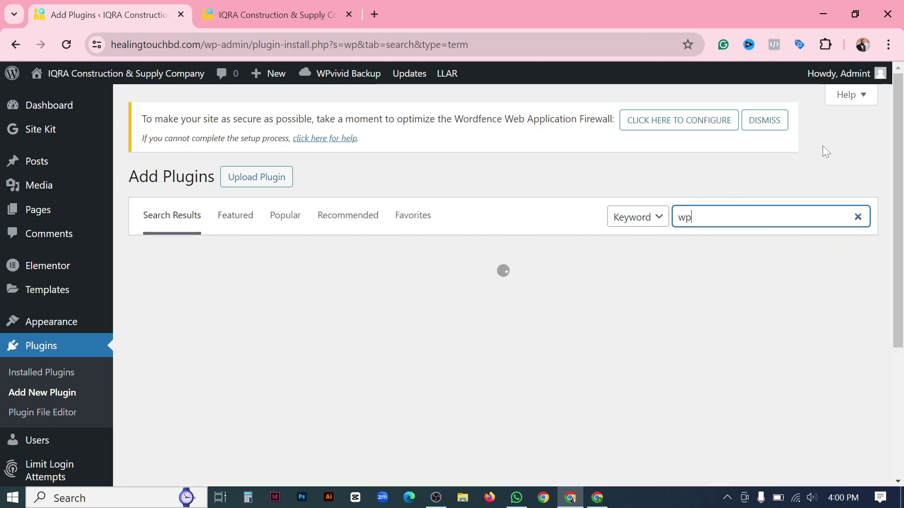
text(pvivid)
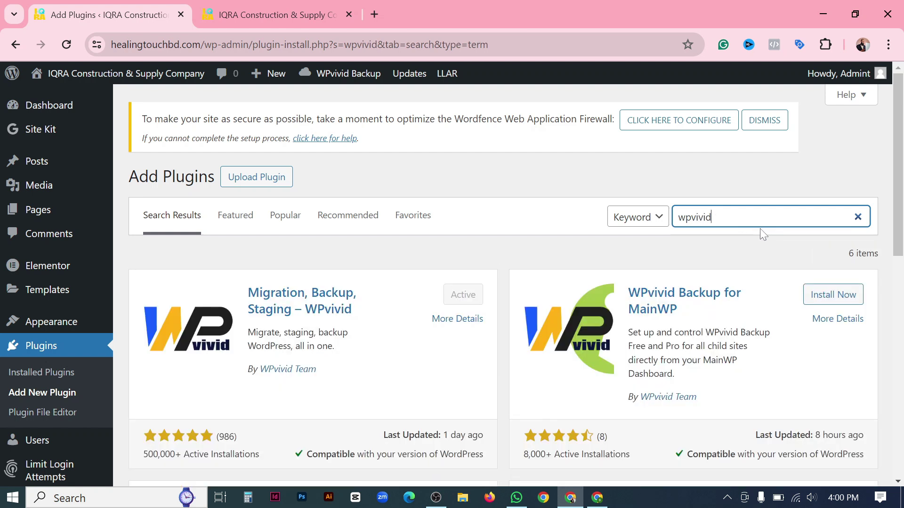
- View the WPvivid Backup & Restore page on healingtouchbd.com
scroll(760, 228, down, 1)
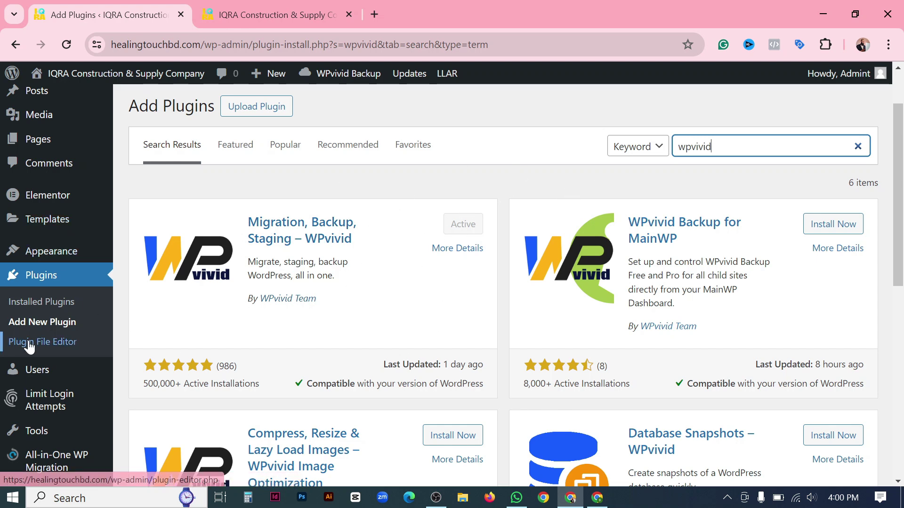
scroll(97, 287, down, 3)
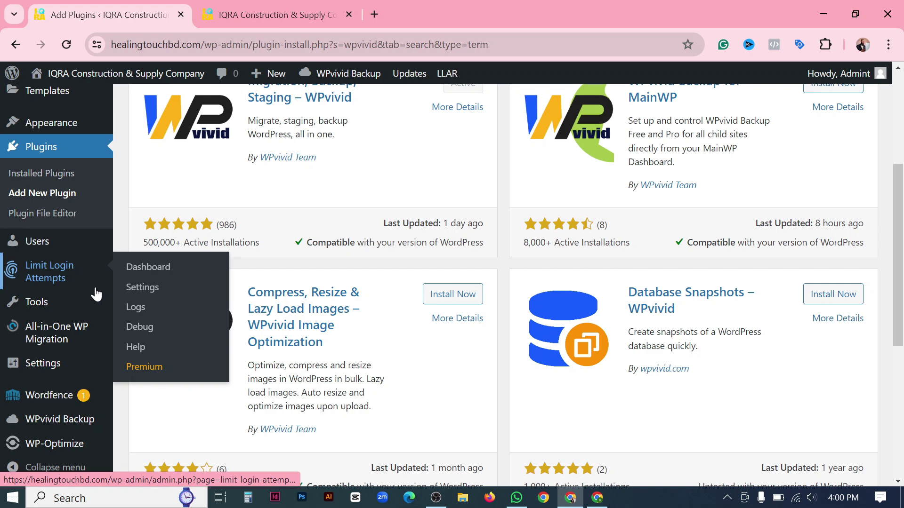
mouse_move(67, 425)
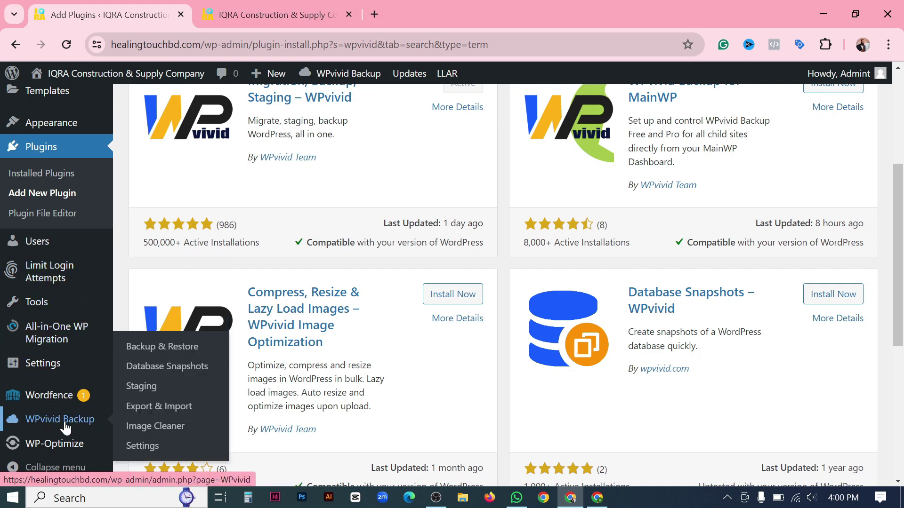
click(65, 423)
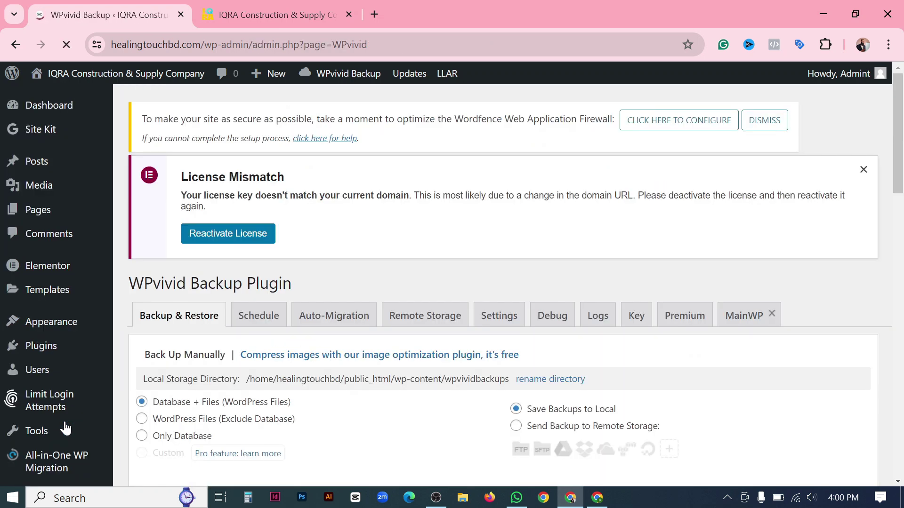
scroll(545, 235, down, 3)
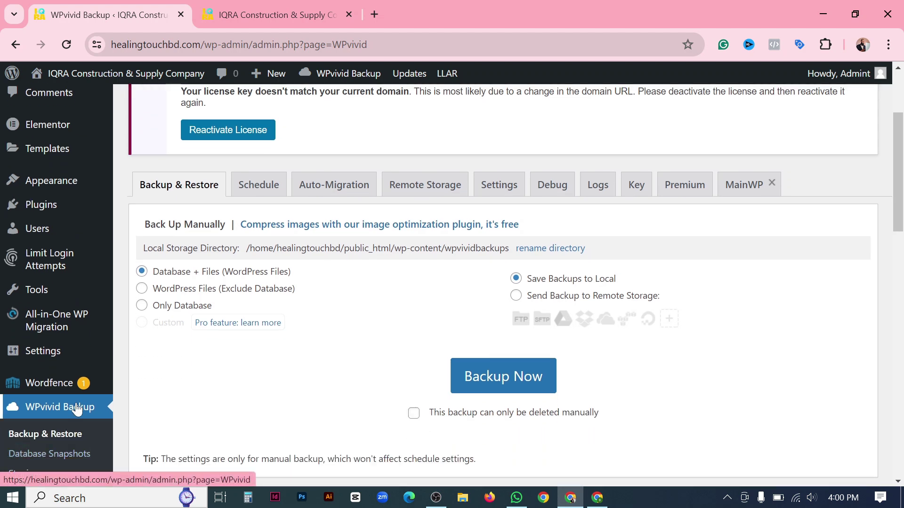
scroll(67, 406, up, 3)
- Go from the healingtouchbd.com dashboard to the Auto-Migration section of WPvivid Backup
click(47, 108)
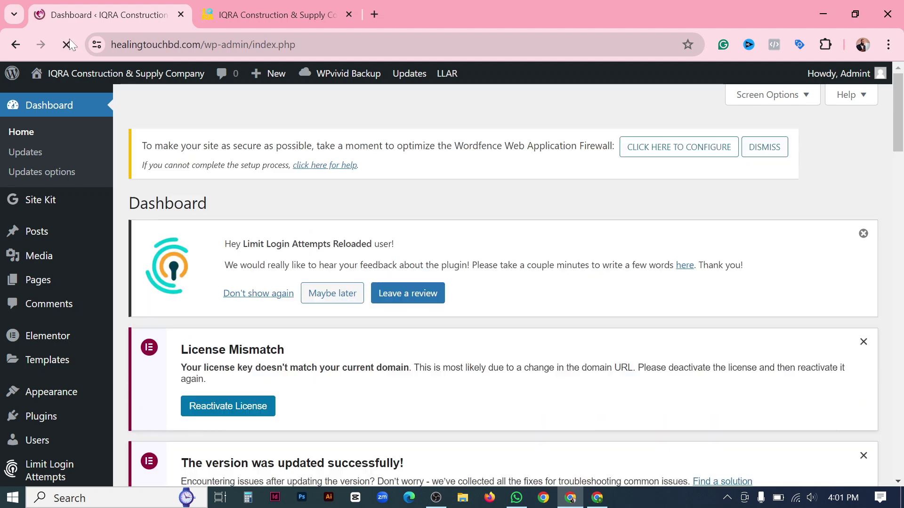
scroll(60, 338, down, 4)
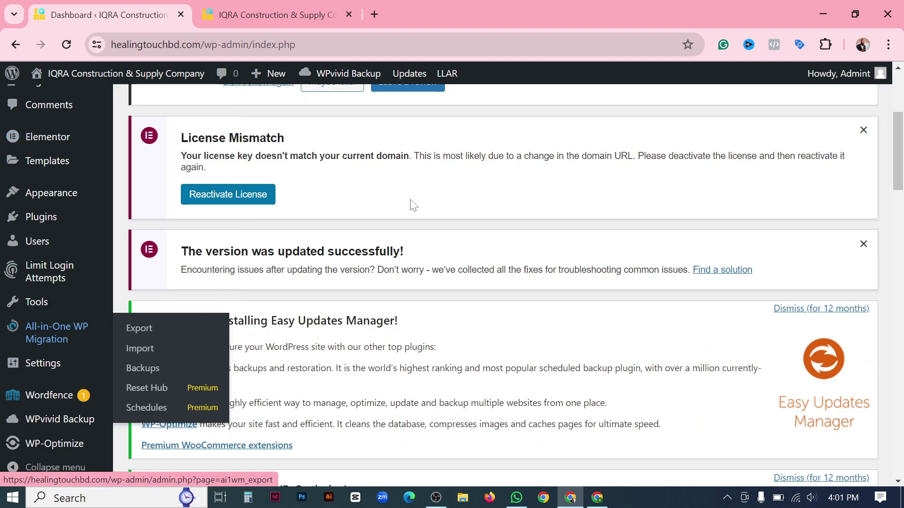
scroll(56, 419, down, 1)
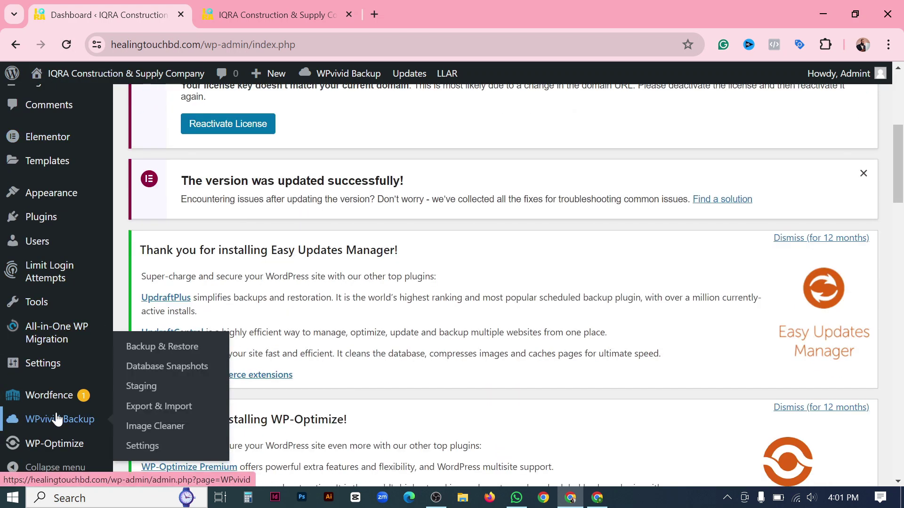
click(56, 421)
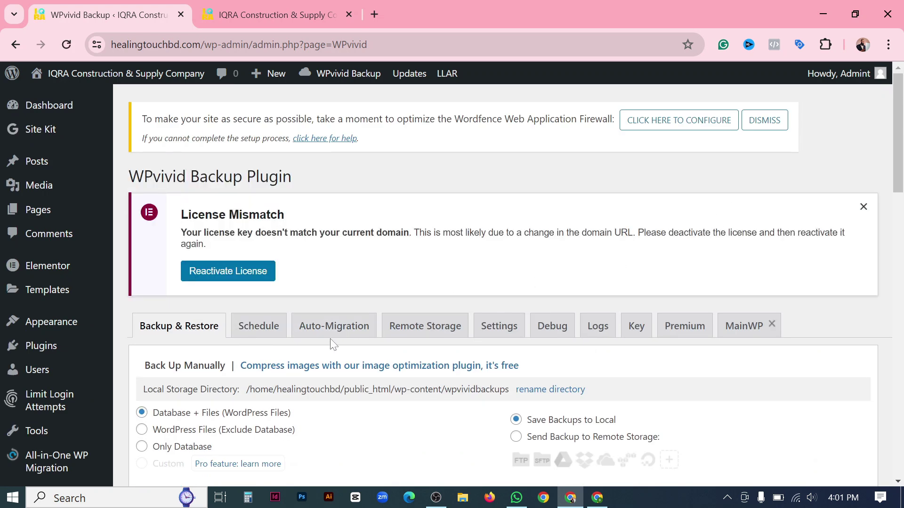
scroll(343, 330, down, 1)
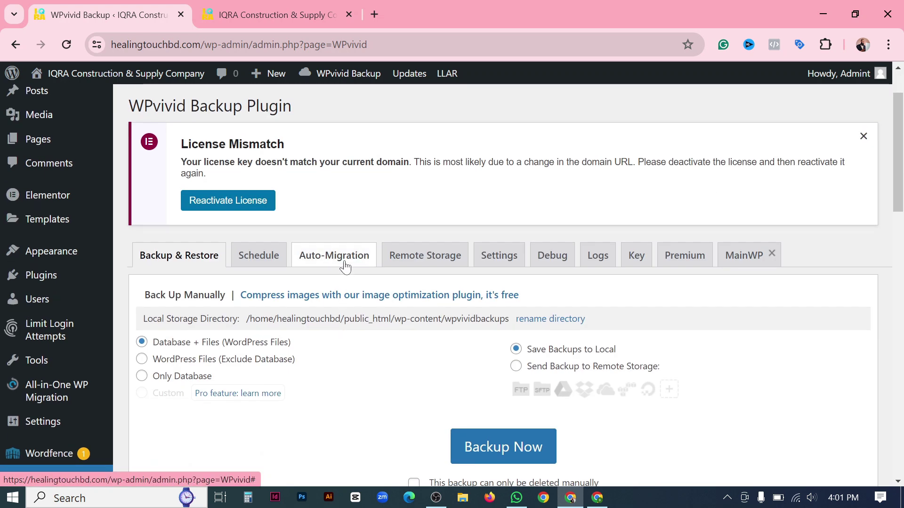
click(345, 266)
scroll(358, 264, down, 2)
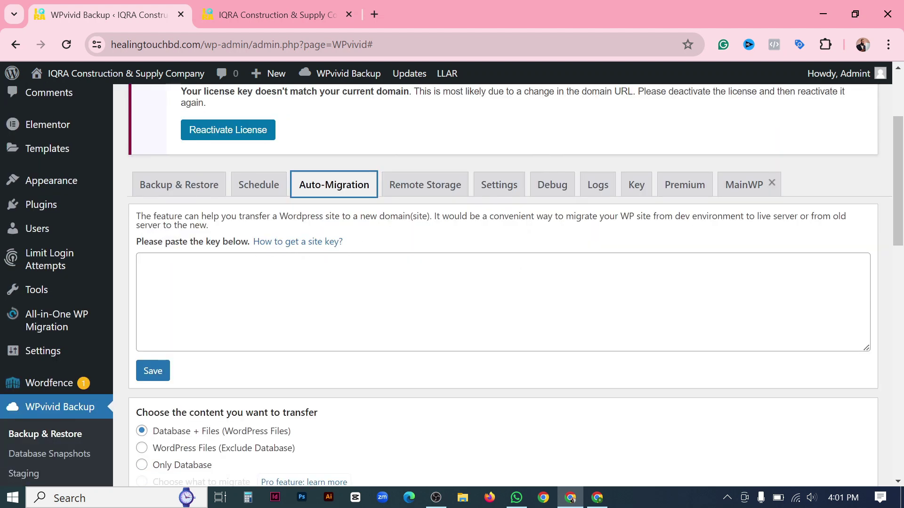
- Paste the site key generated on iqraconstruction.com into the Auto-Migration key field on healingtouchbd.com and save it
click(598, 494)
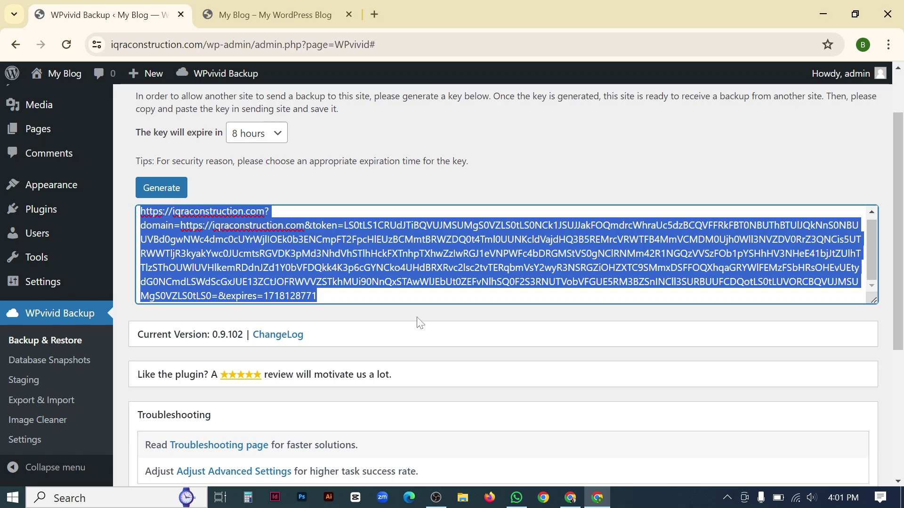
click(571, 498)
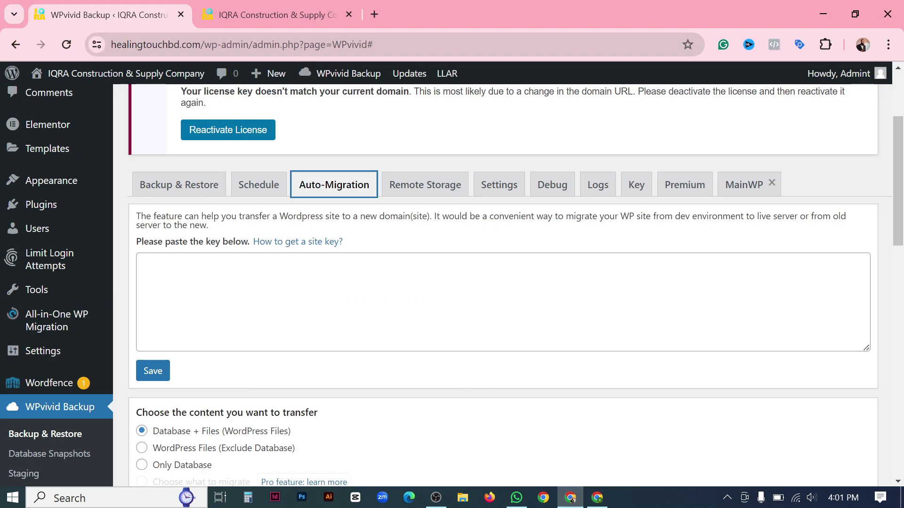
click(141, 260)
key(ctrl+v)
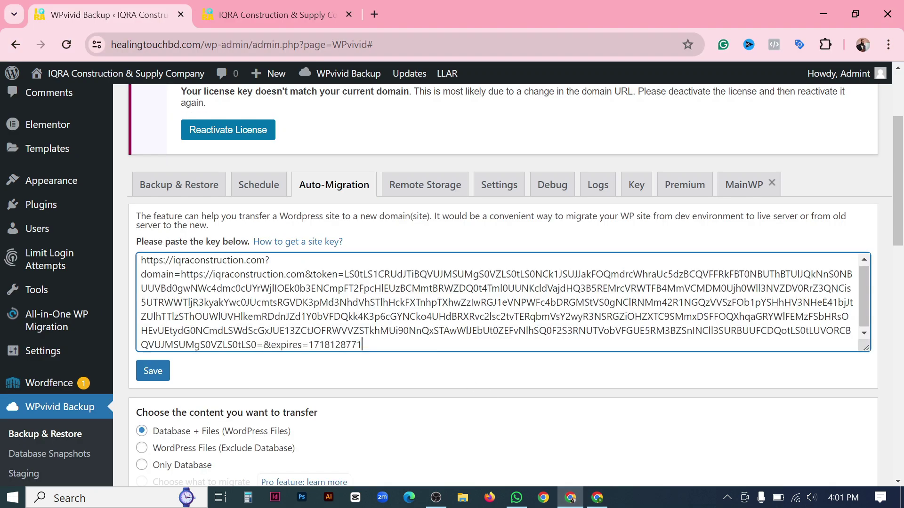
scroll(231, 247, down, 3)
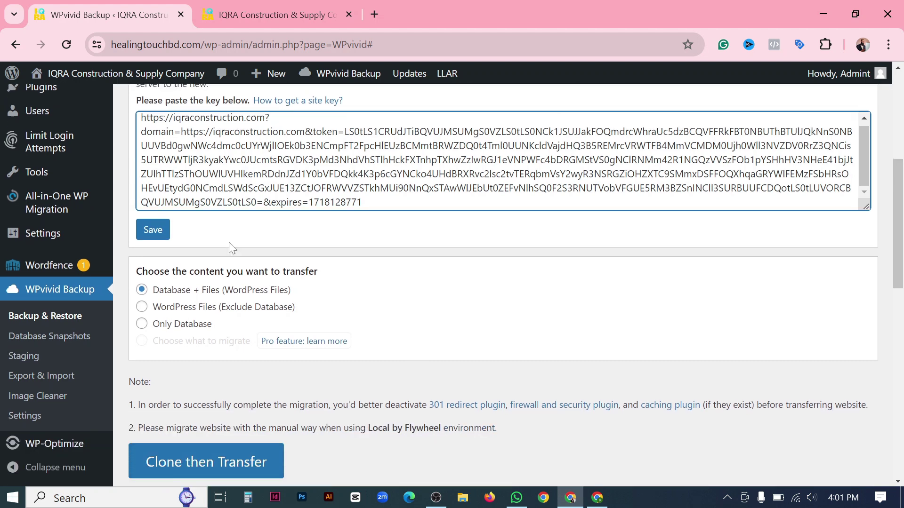
click(153, 230)
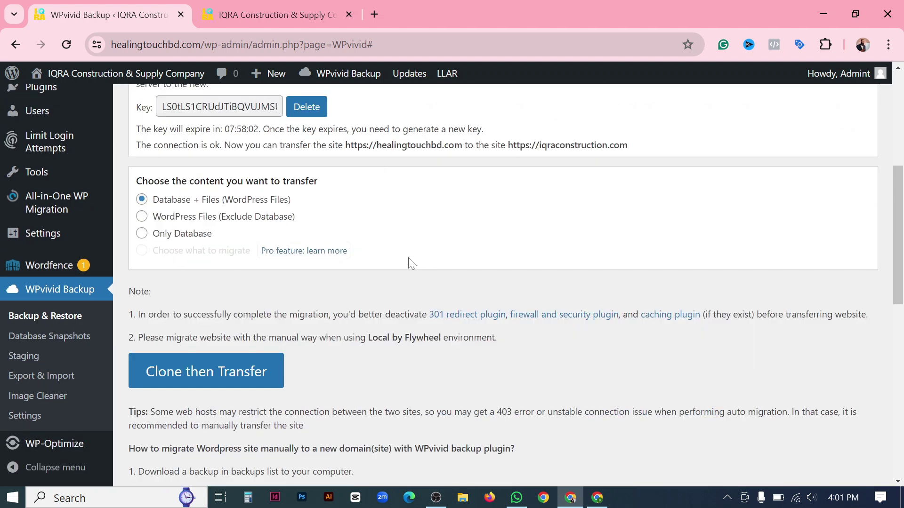
- Read the saved key's connection message, checking the source and destination domains of the transfer
scroll(413, 264, up, 5)
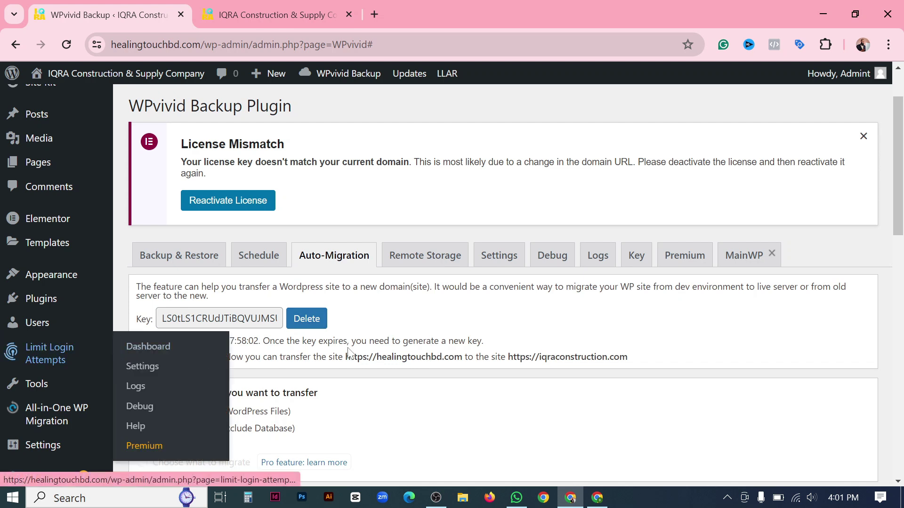
drag(140, 357, 272, 357)
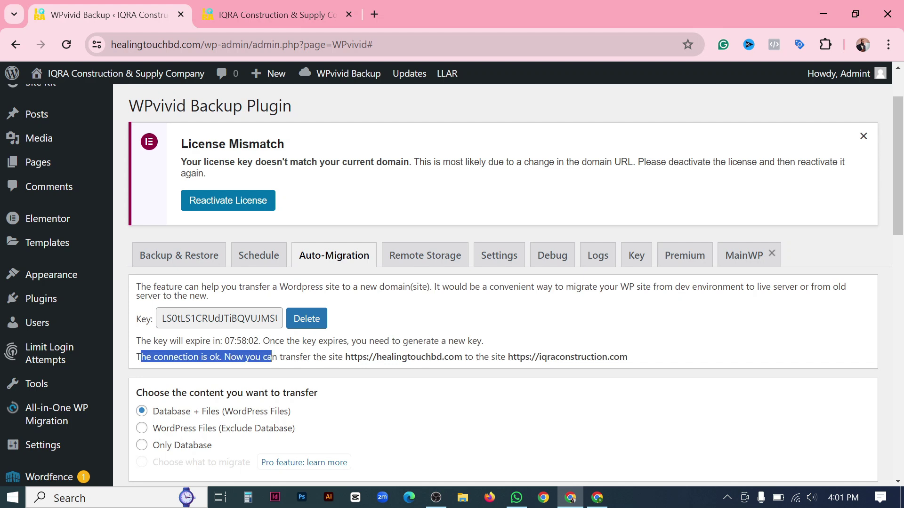
mouse_move(344, 356)
mouse_down()
mouse_move(637, 361)
mouse_move(507, 357)
mouse_up()
click(508, 357)
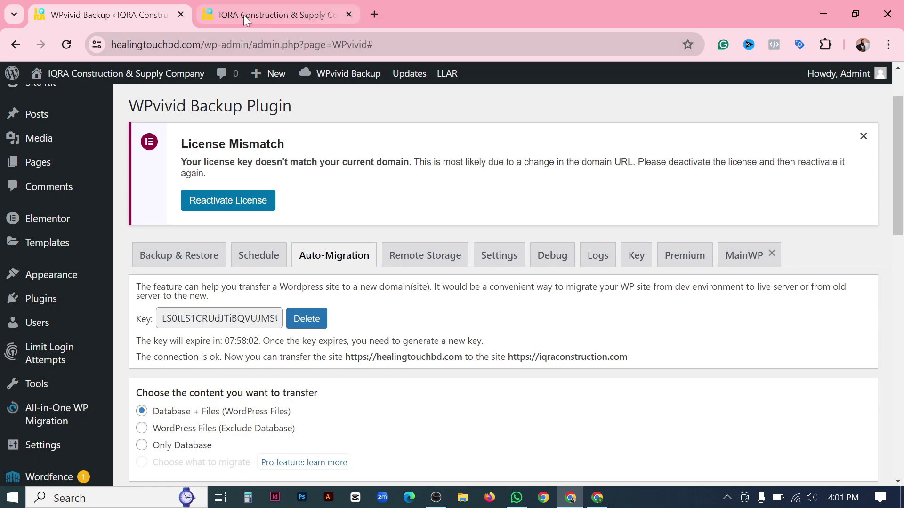
- Check the domain and content of the source site's front page in its own tab
click(244, 15)
drag(233, 44, 110, 45)
click(222, 44)
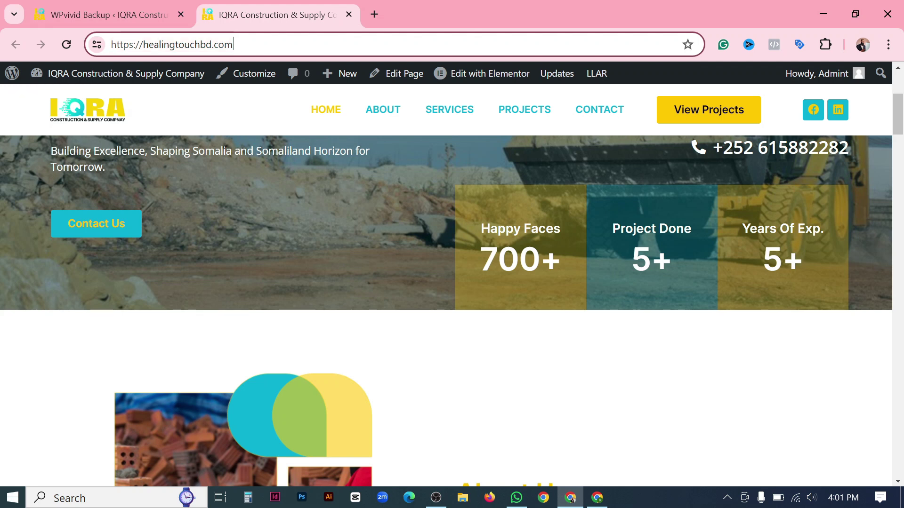
scroll(460, 201, down, 5)
scroll(538, 361, up, 5)
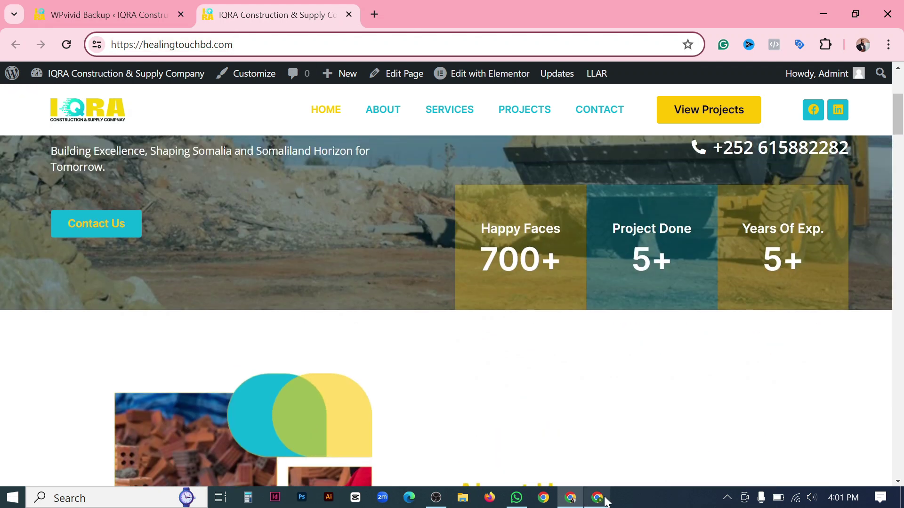
- Switch to the other browser window and check the domain and front page of the destination site iqraconstruction.com
click(597, 497)
click(239, 21)
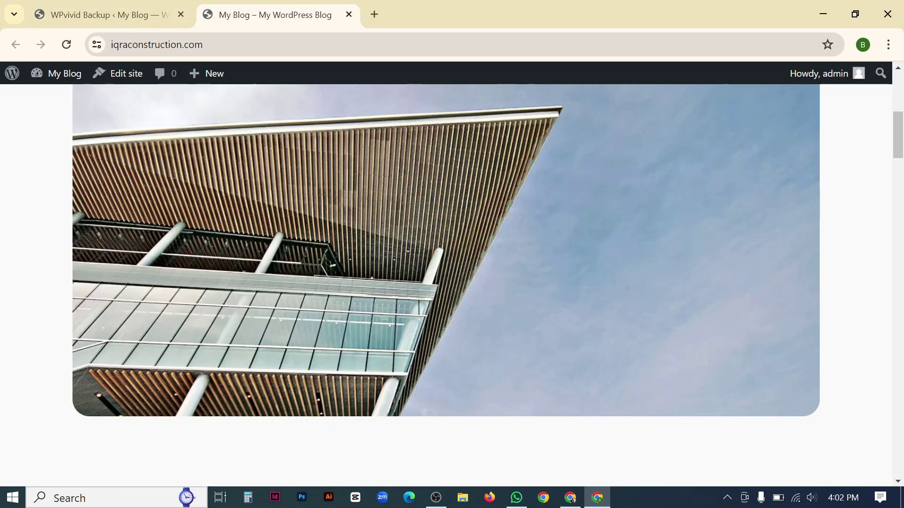
click(188, 44)
scroll(406, 165, down, 2)
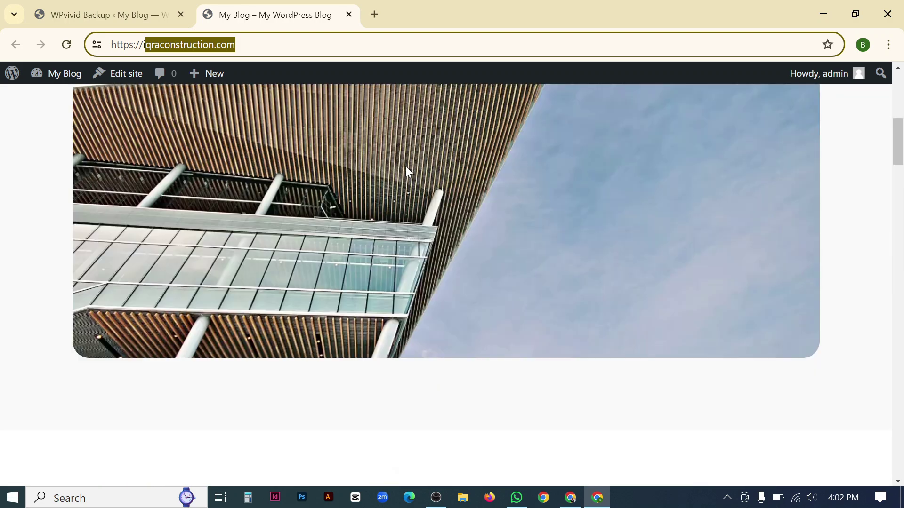
- Switch back to the healingtouchbd.com WPvivid page and start cloning and transferring its database and files to iqraconstruction.com
scroll(405, 165, up, 3)
click(570, 498)
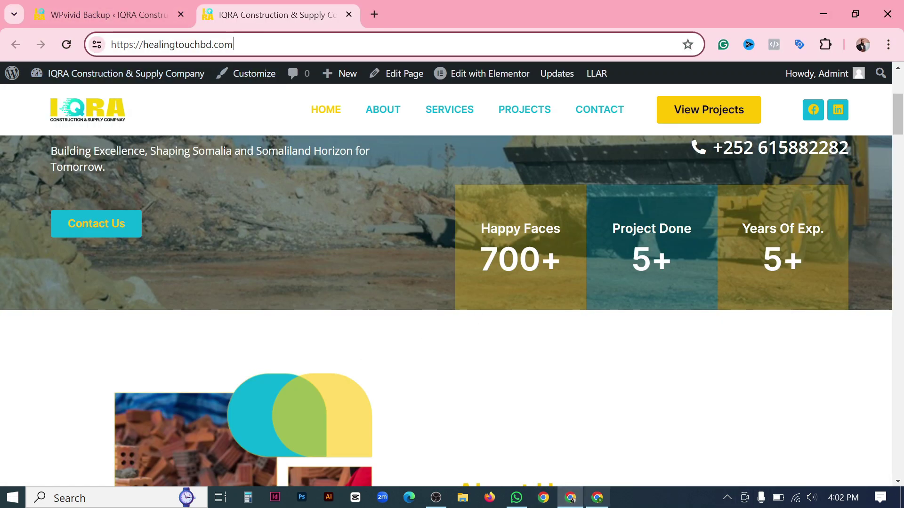
click(83, 5)
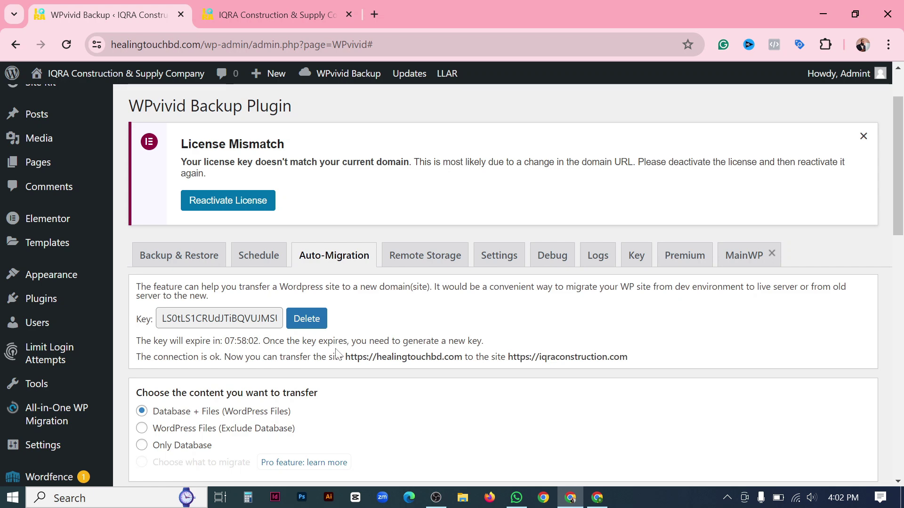
scroll(337, 353, down, 3)
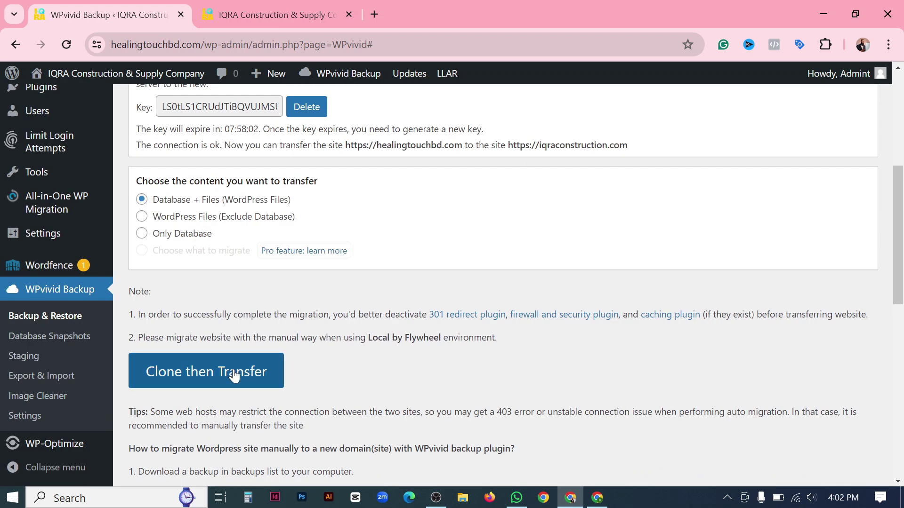
click(252, 378)
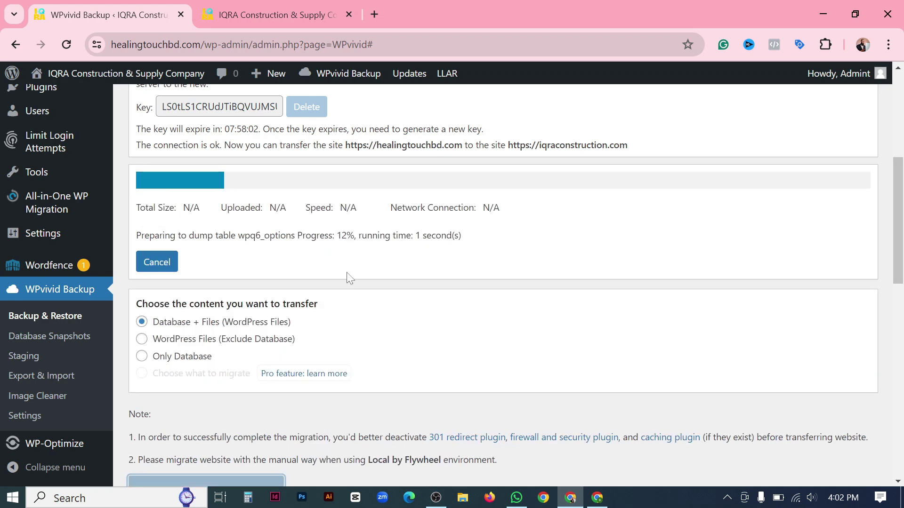
scroll(375, 273, up, 1)
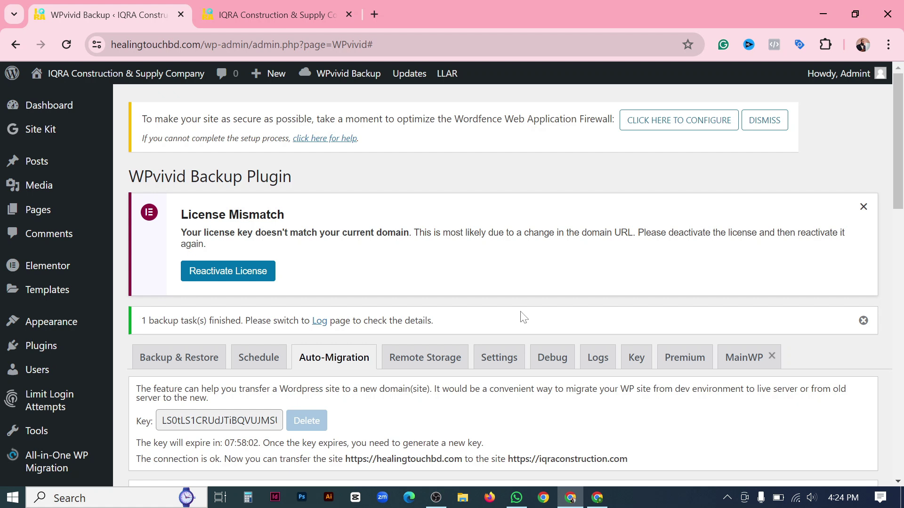
- Read the backup task notice on the source site's WPvivid page
drag(445, 323, 135, 328)
click(541, 316)
drag(230, 323, 460, 322)
click(470, 320)
- Switch to the iqraconstruction.com window, reload its WPvivid page and find the received migration backup in the backups list
click(600, 500)
click(118, 15)
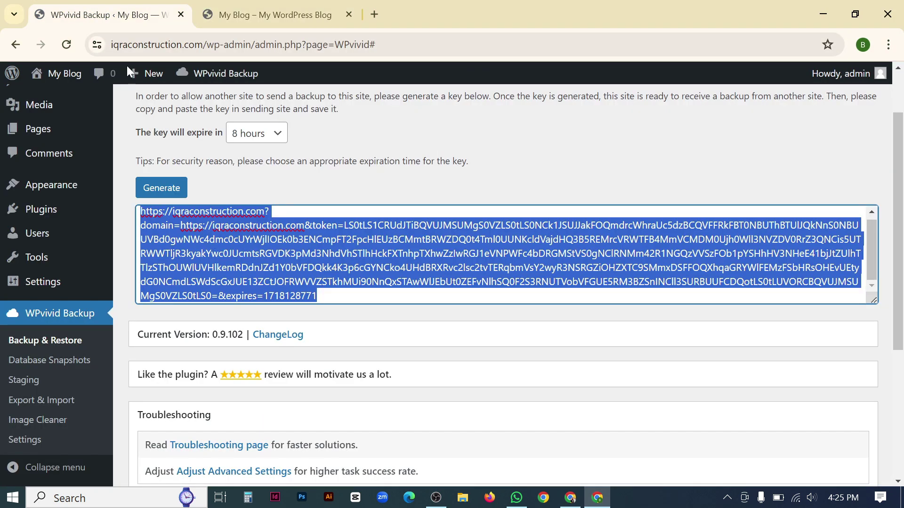
scroll(357, 287, down, 5)
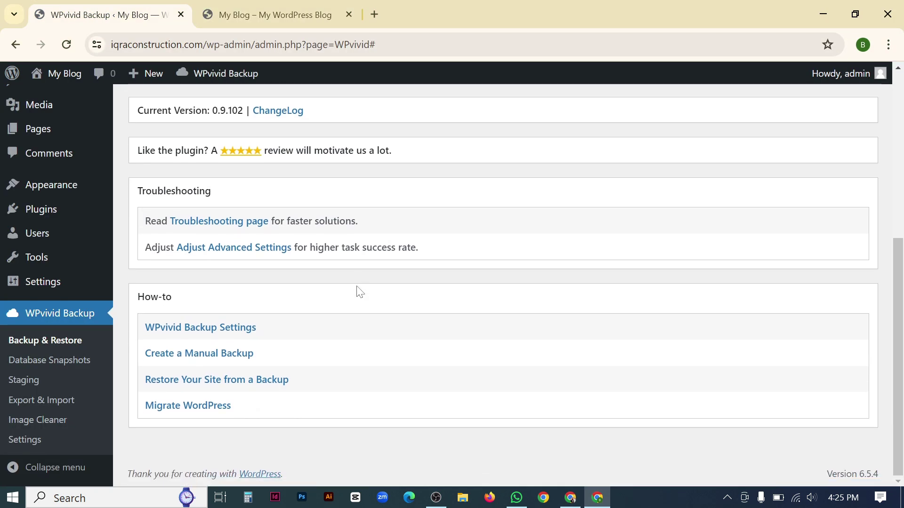
scroll(357, 288, up, 7)
click(66, 44)
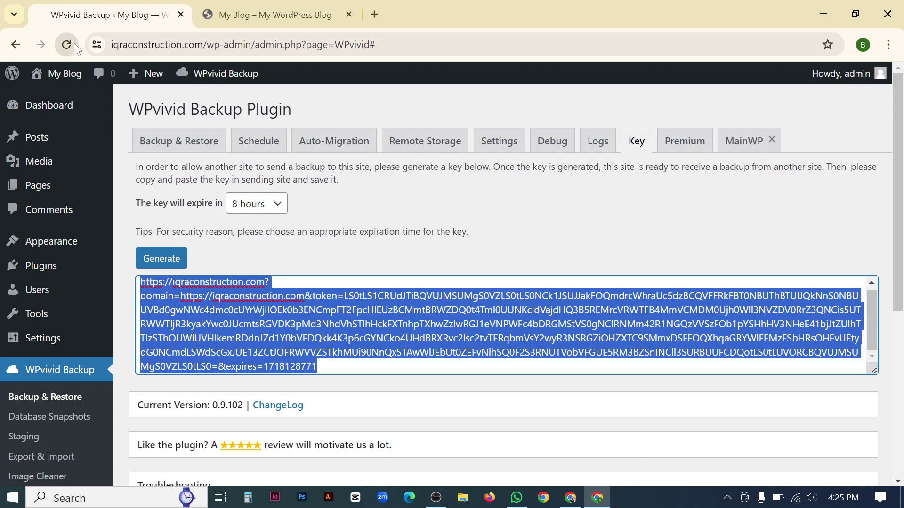
scroll(377, 247, down, 6)
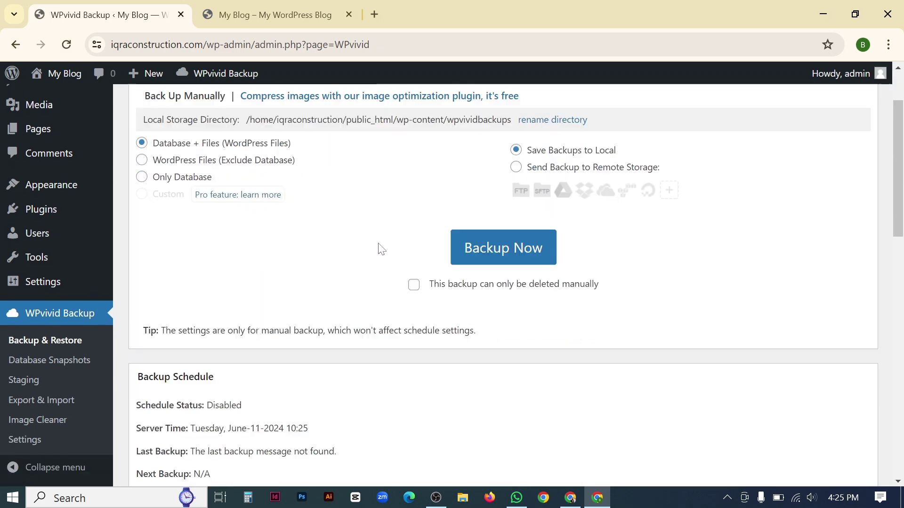
scroll(381, 248, down, 4)
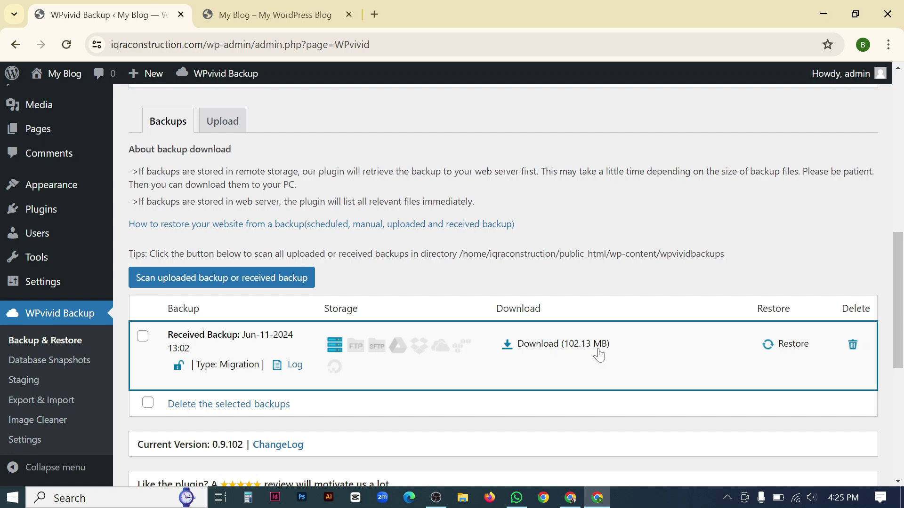
- Restore the received migration backup from Jun-11-2024 13:02 on iqraconstruction.com and confirm the restore
click(766, 349)
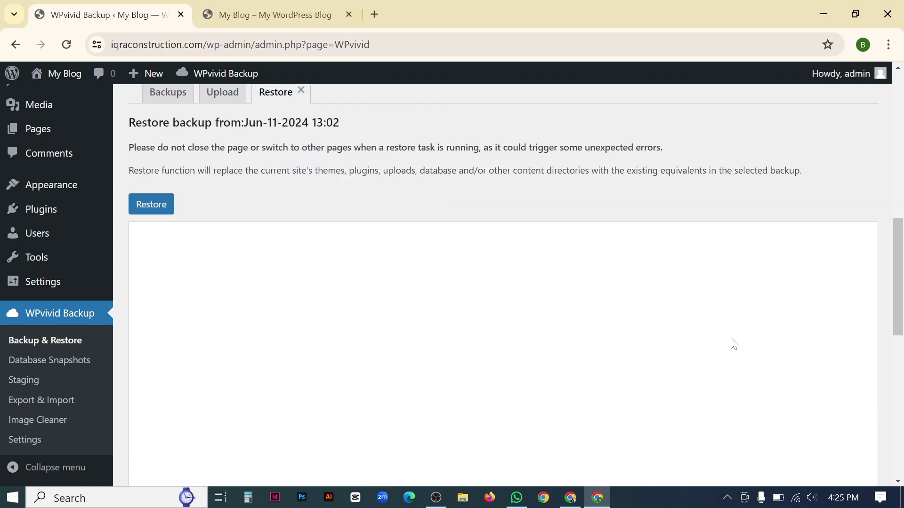
scroll(734, 344, down, 7)
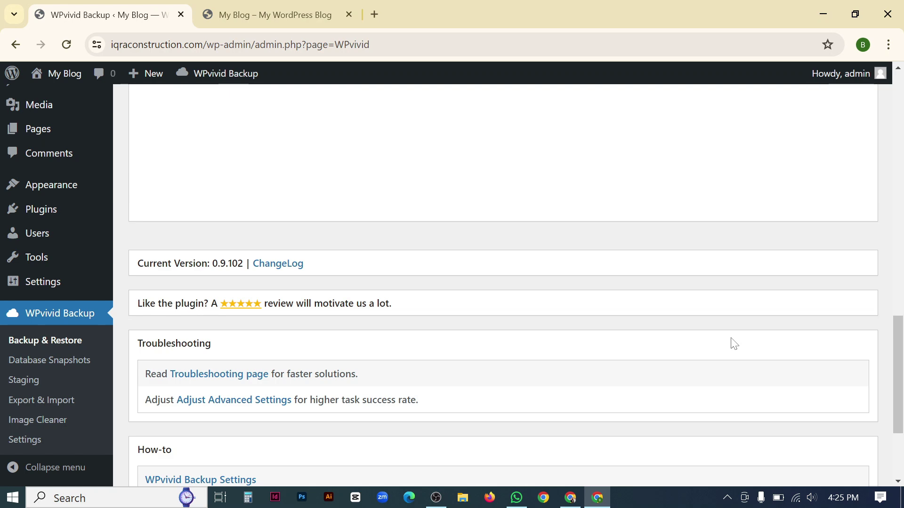
scroll(733, 344, down, 3)
scroll(727, 339, up, 10)
scroll(368, 314, down, 4)
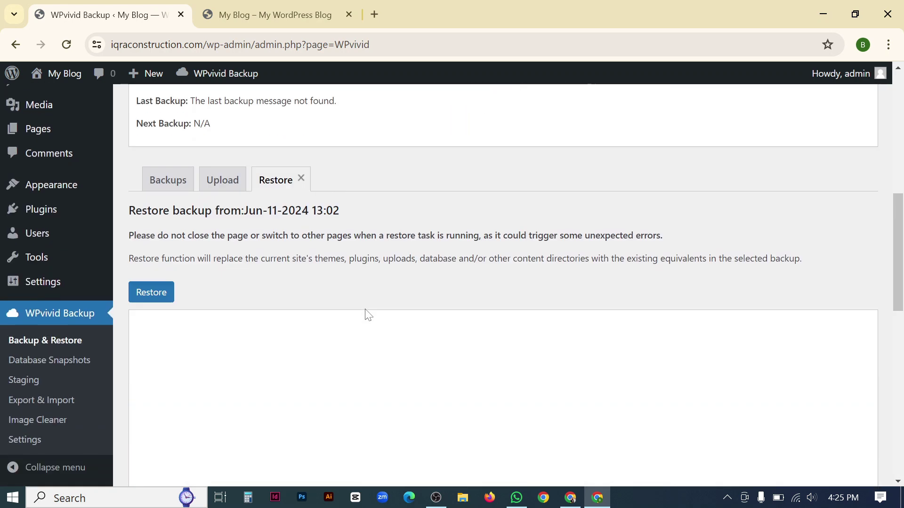
scroll(369, 315, up, 10)
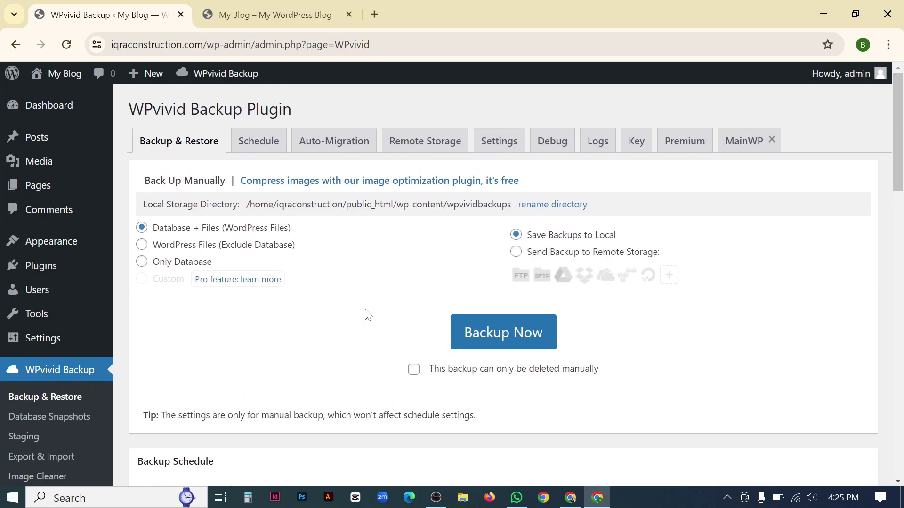
scroll(368, 314, down, 10)
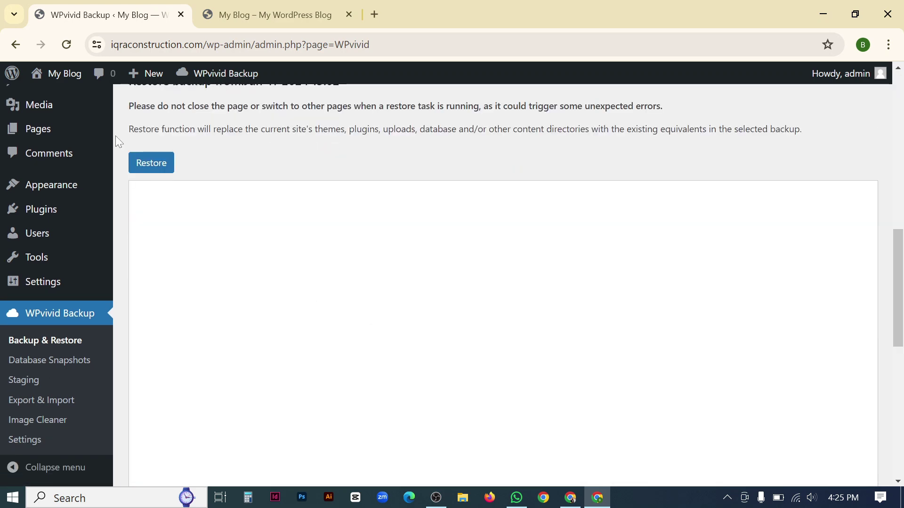
mouse_move(115, 134)
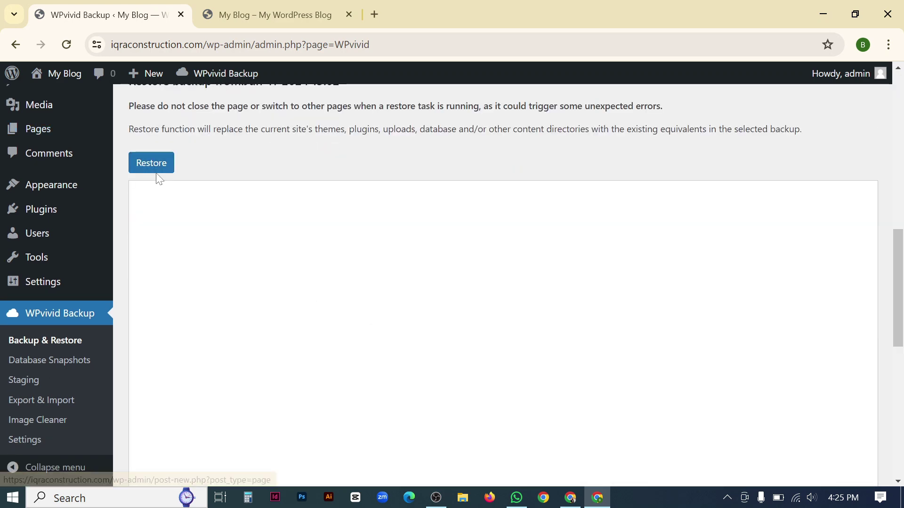
click(157, 167)
click(507, 138)
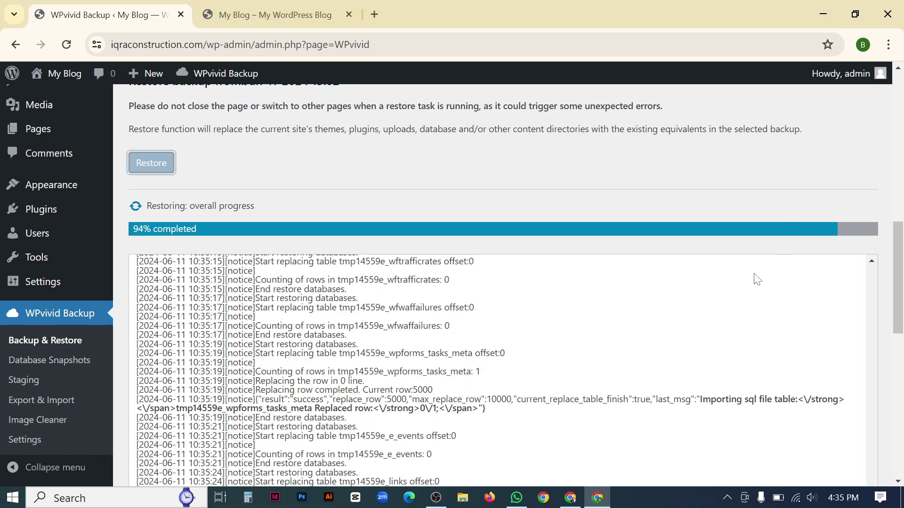
- Monitor the overall restore progress and the database restore log on iqraconstruction.com until the task ends
scroll(749, 286, down, 1)
scroll(748, 286, down, 3)
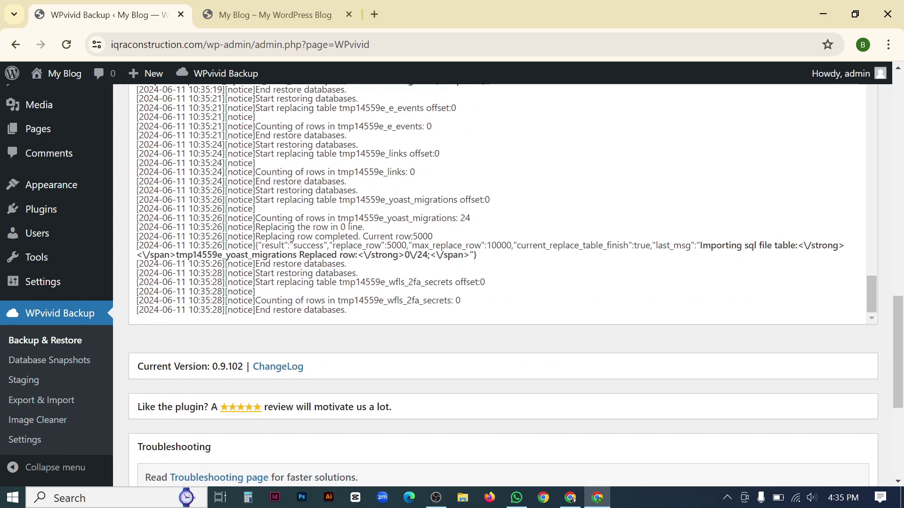
scroll(749, 286, up, 5)
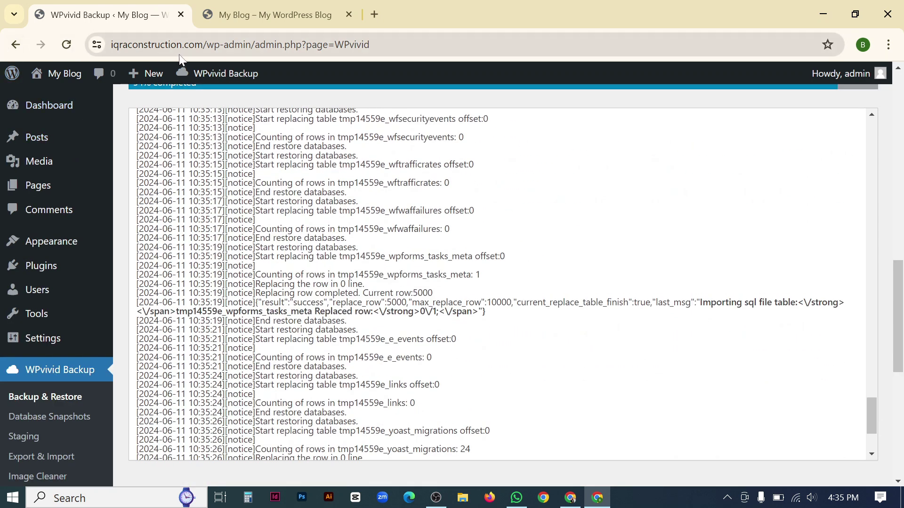
scroll(507, 284, up, 3)
drag(207, 45, 110, 44)
scroll(475, 236, up, 15)
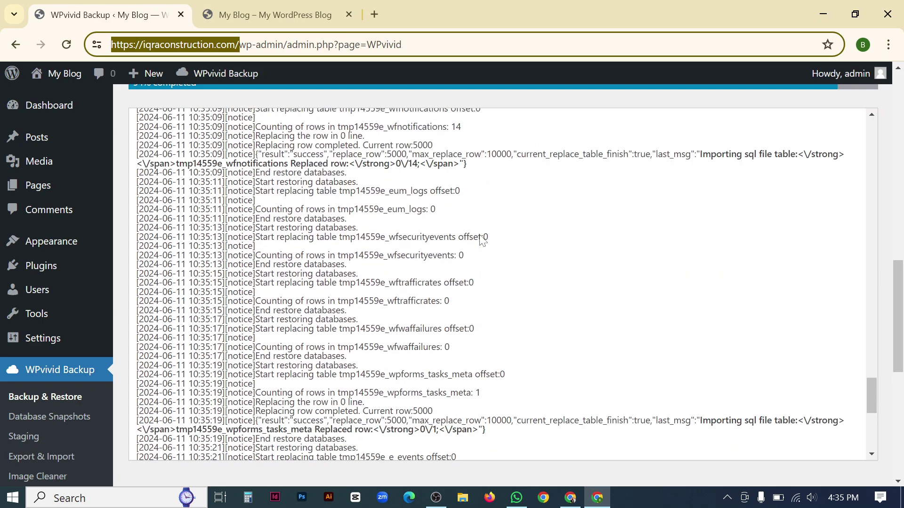
scroll(483, 240, up, 10)
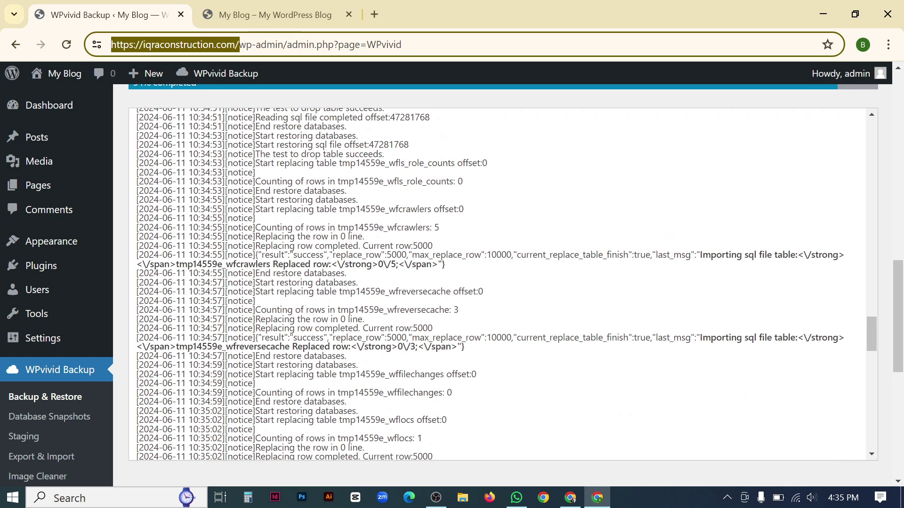
scroll(700, 118, up, 5)
scroll(570, 174, down, 6)
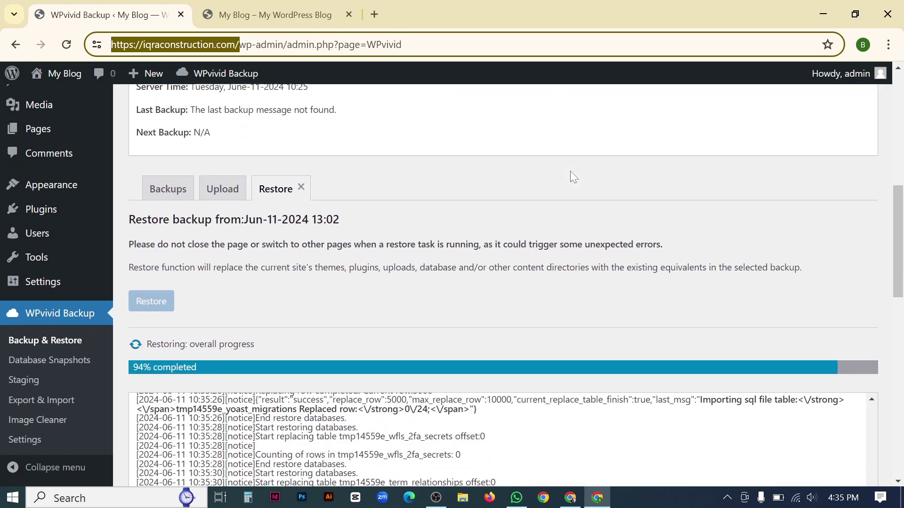
scroll(571, 172, down, 1)
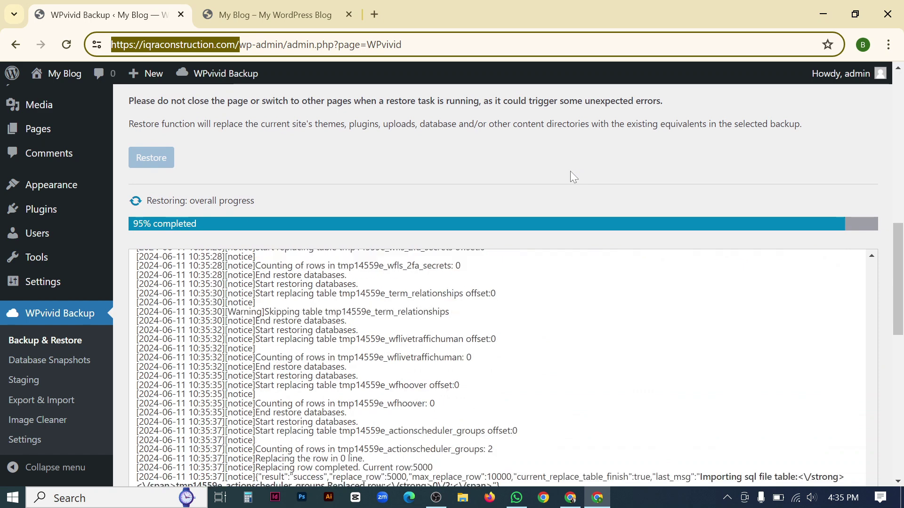
scroll(669, 252, down, 3)
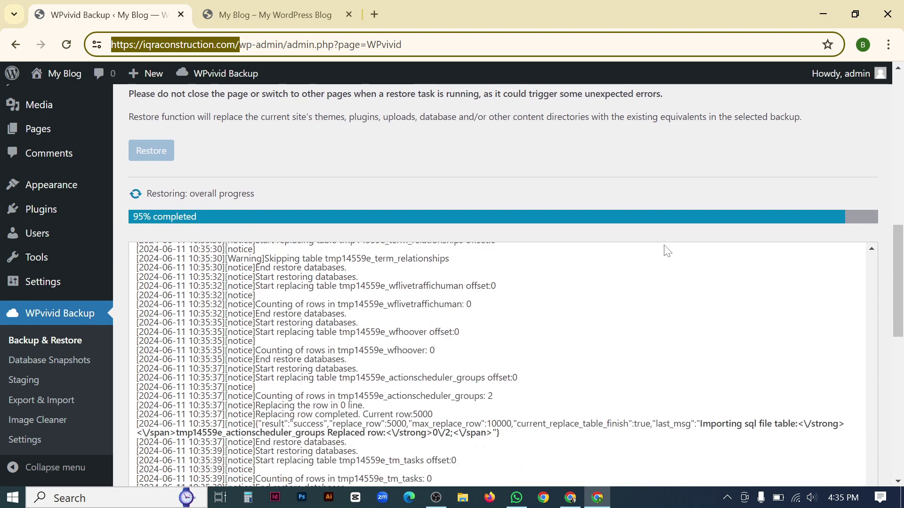
scroll(664, 247, down, 3)
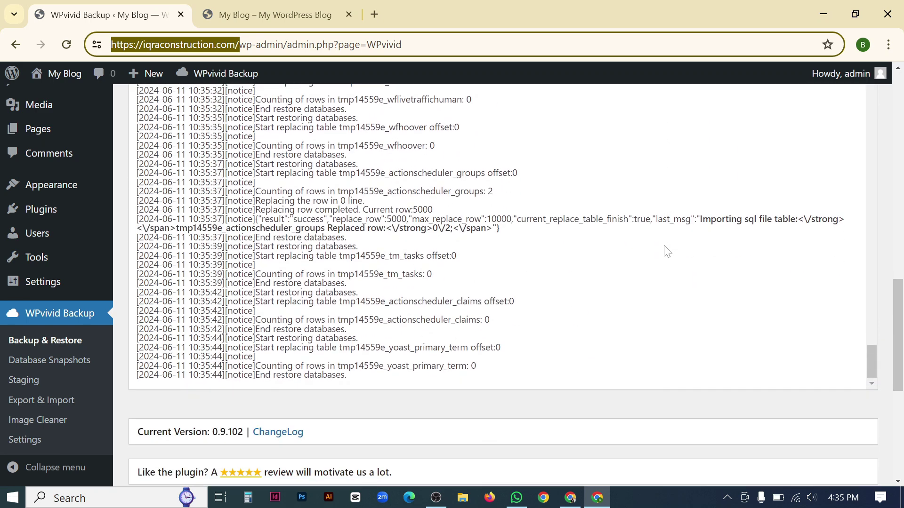
scroll(664, 247, up, 7)
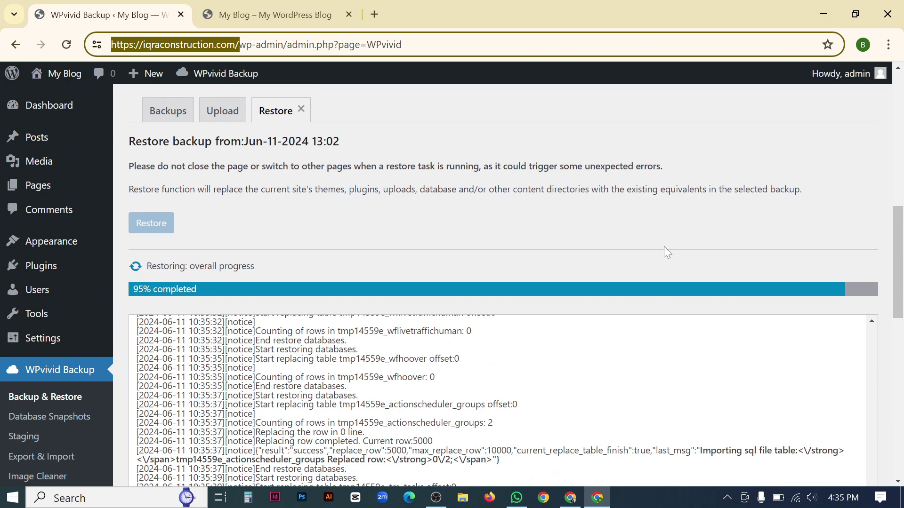
scroll(663, 246, down, 3)
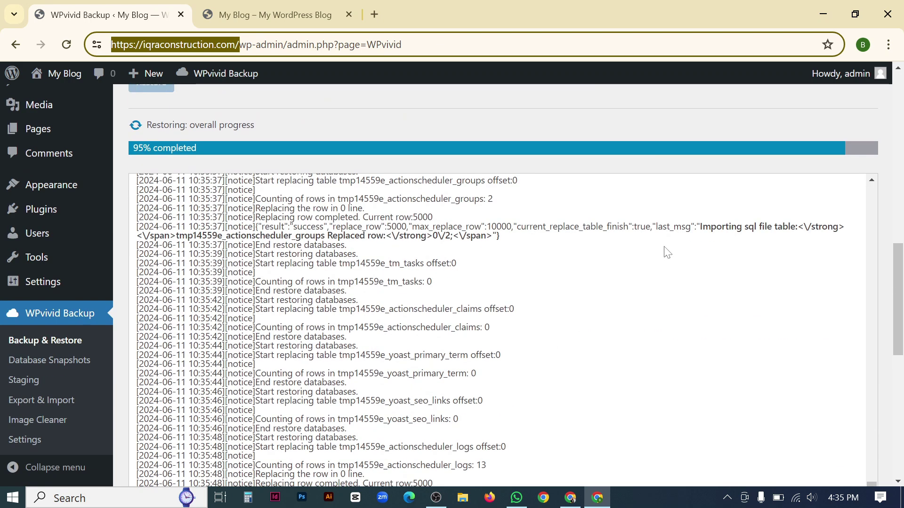
scroll(667, 252, down, 2)
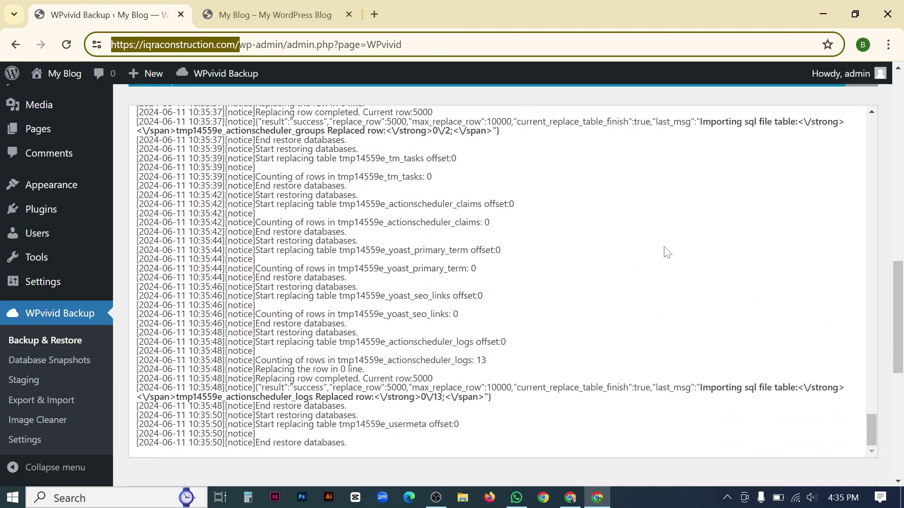
scroll(667, 252, up, 5)
scroll(664, 246, up, 8)
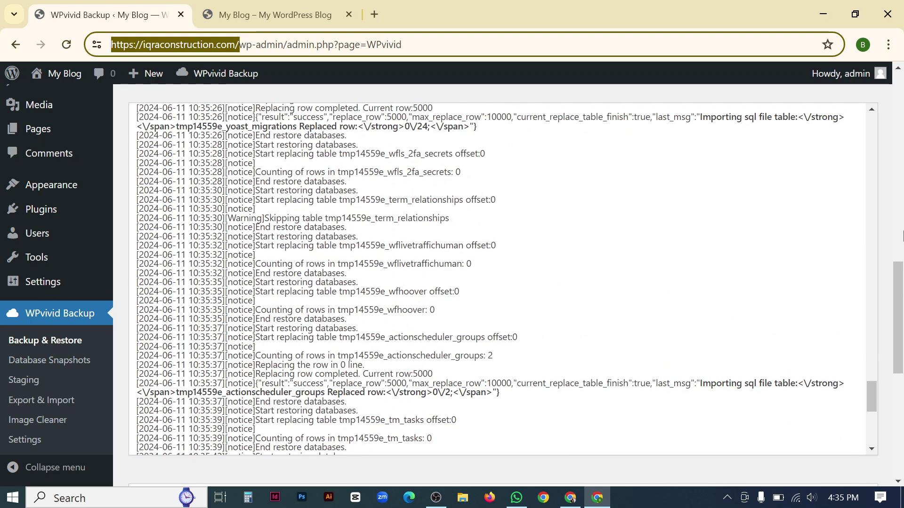
scroll(816, 241, up, 5)
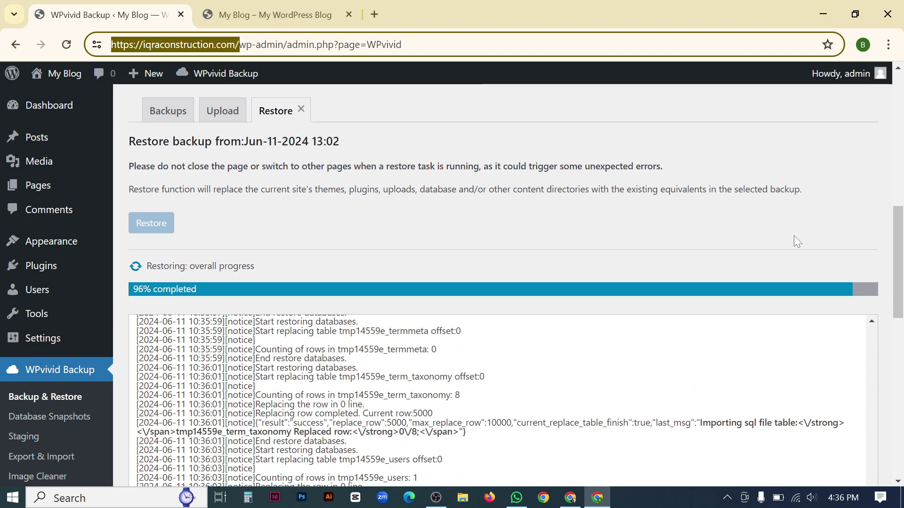
scroll(782, 214, down, 1)
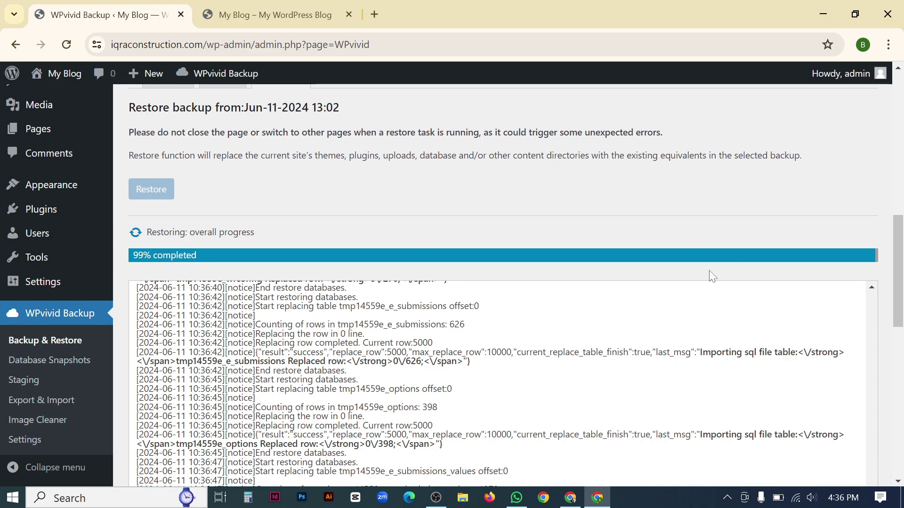
scroll(709, 270, down, 3)
scroll(713, 276, up, 5)
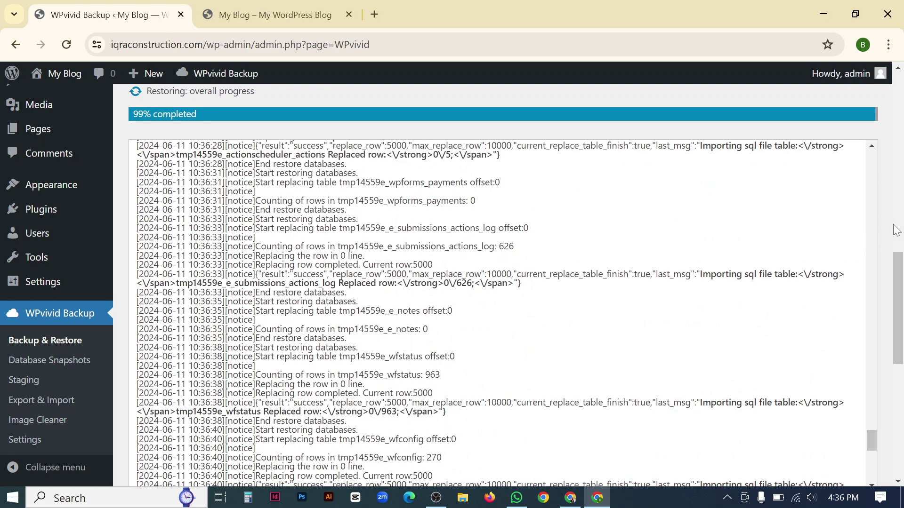
scroll(897, 231, up, 5)
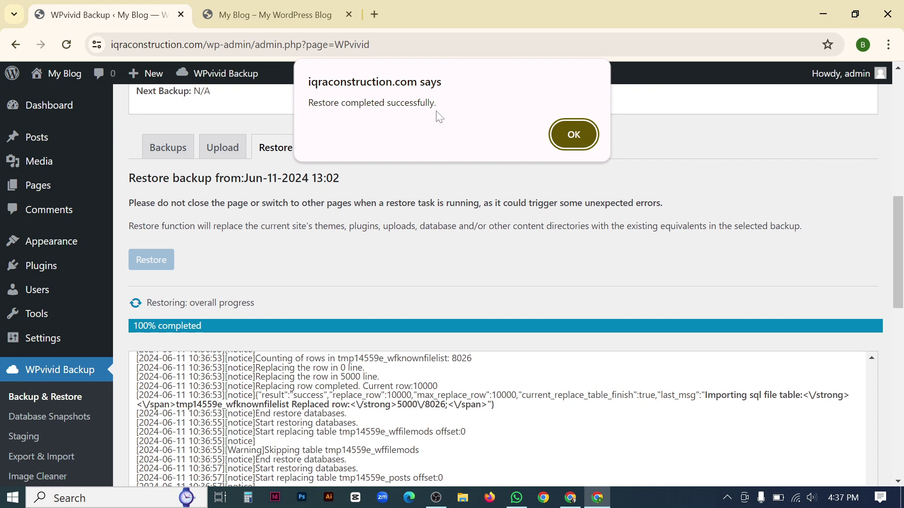
- Acknowledge the restore dialog on iqraconstruction.com and switch back to the healingtouchbd.com window
click(565, 135)
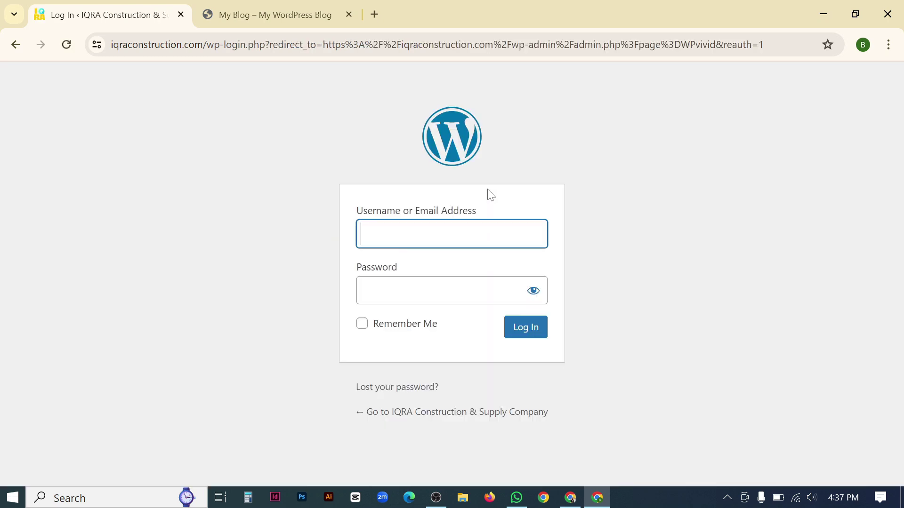
click(570, 497)
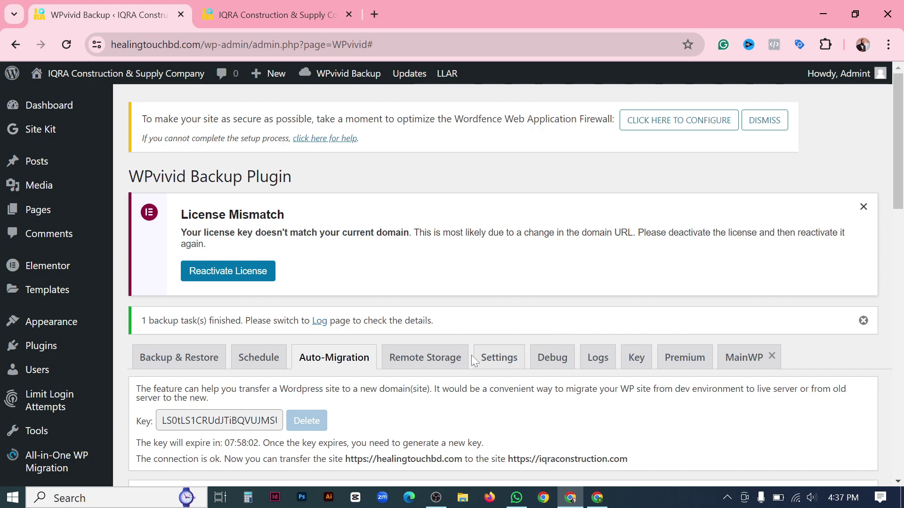
- Reload the healingtouchbd.com homepage and look over its sections for comparison with the migrated site
click(268, 14)
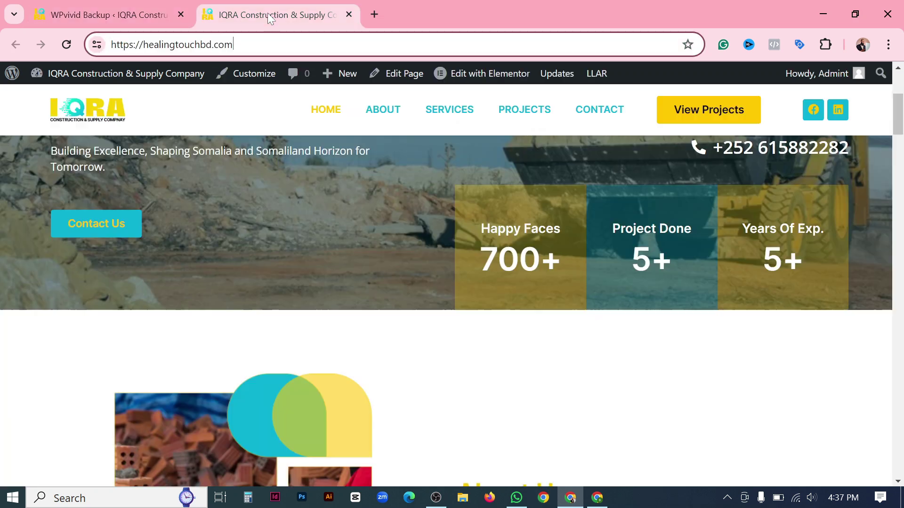
click(72, 42)
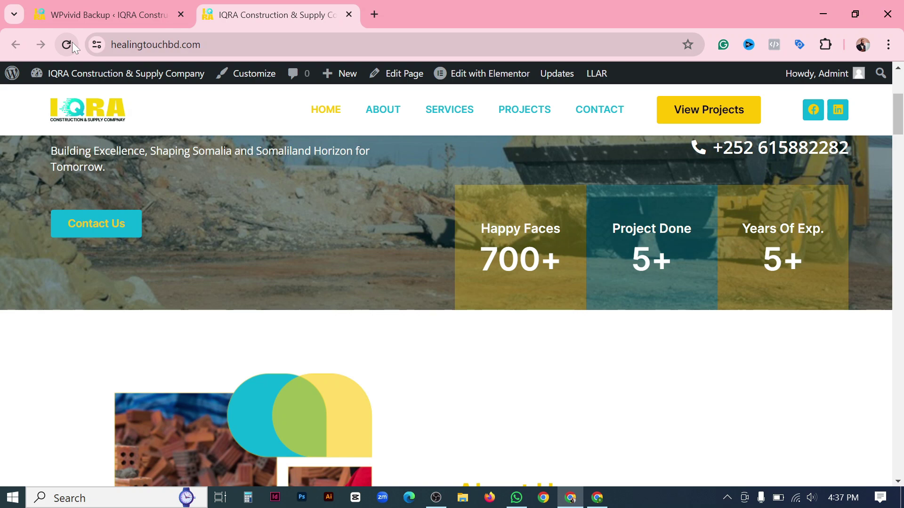
scroll(202, 173, down, 12)
scroll(266, 210, down, 7)
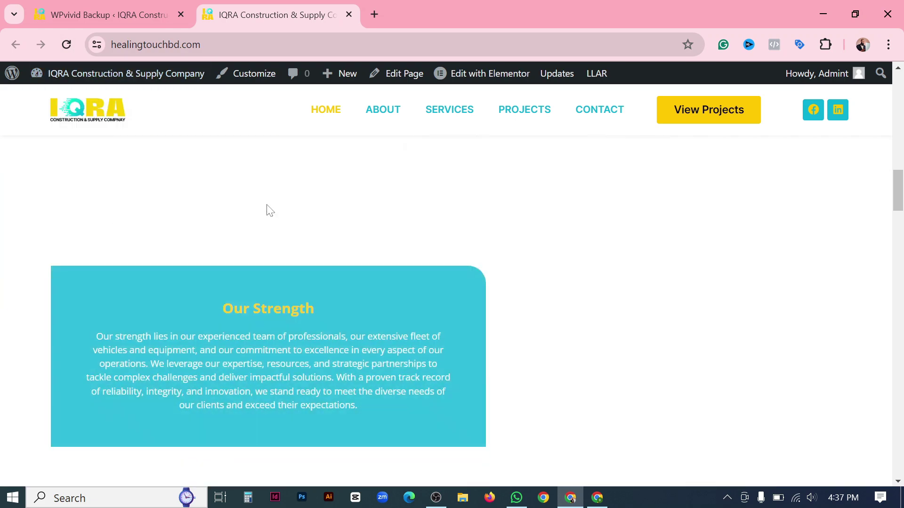
scroll(266, 210, up, 19)
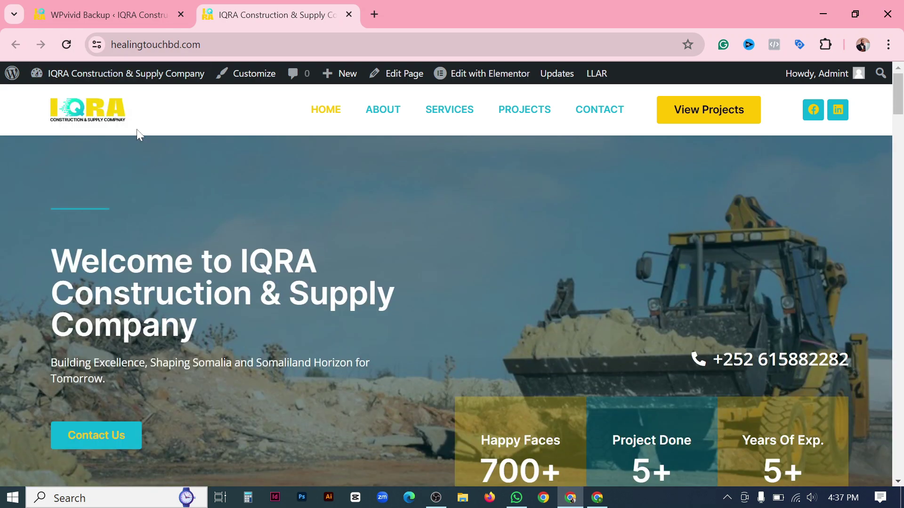
- Switch to the iqraconstruction.com window and log in to its WordPress admin with the administrator username and password
click(76, 10)
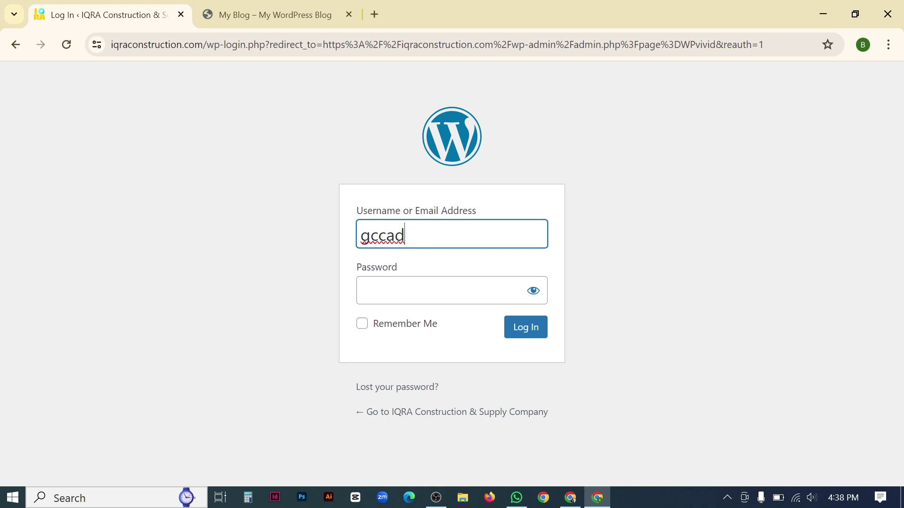
text(min)
key(Tab)
text(•)
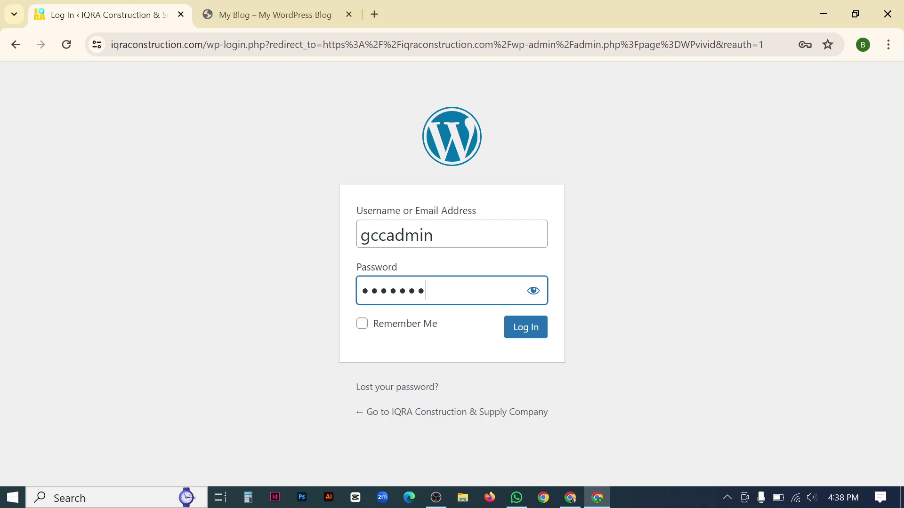
key(Return)
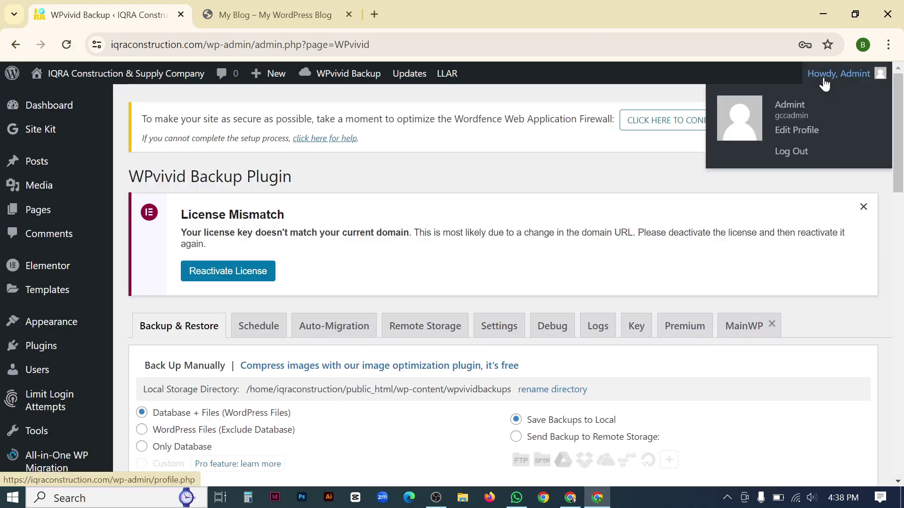
scroll(620, 171, down, 4)
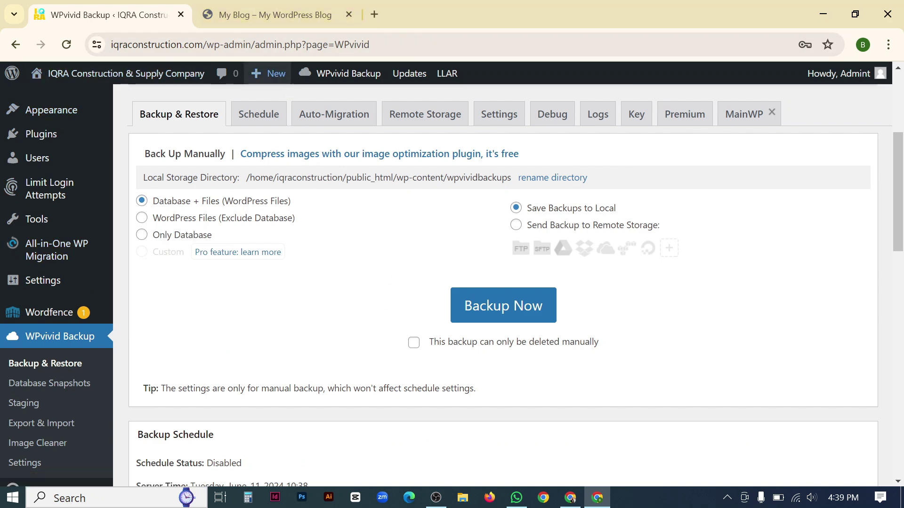
- Reload the iqraconstruction.com homepage and examine the migrated page from the hero section down to the footer
click(261, 16)
key(Right)
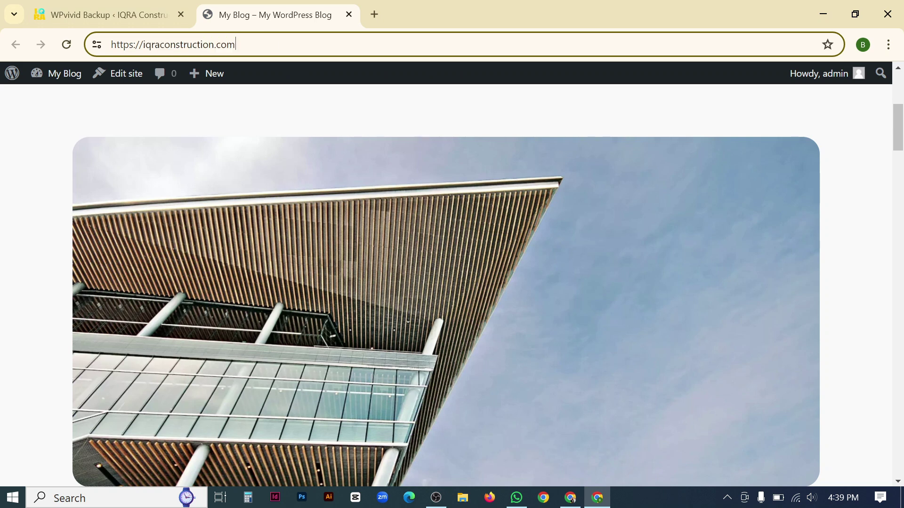
key(shift+Home)
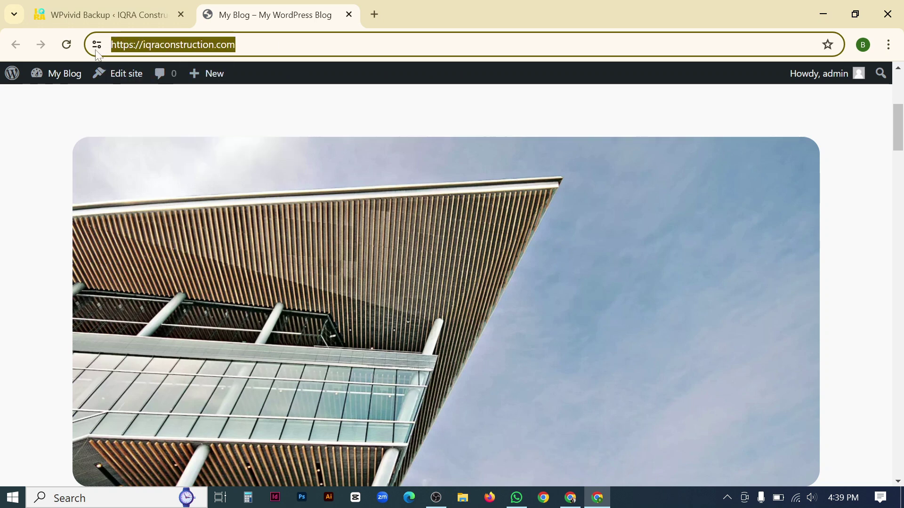
click(67, 44)
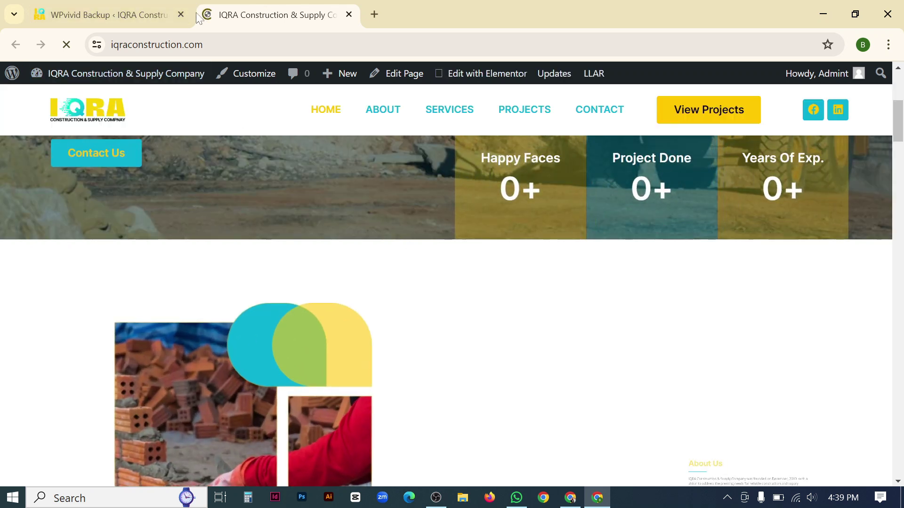
scroll(326, 219, down, 10)
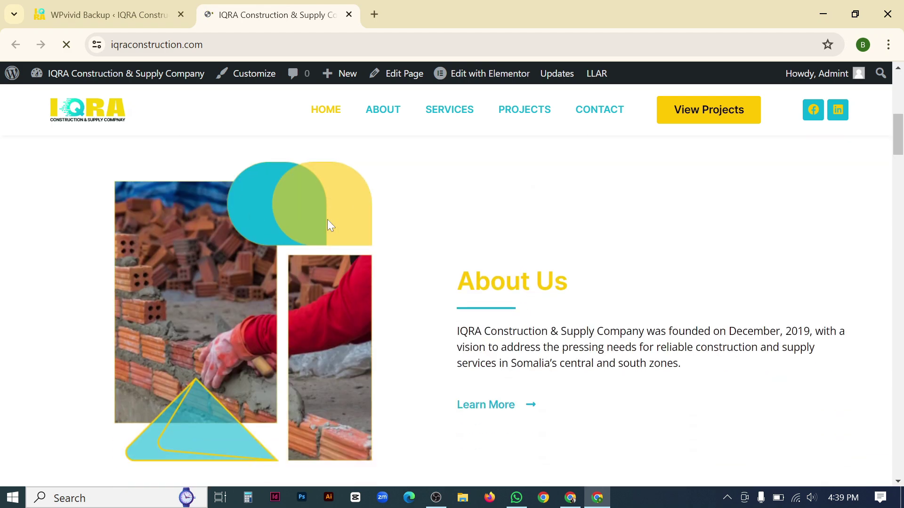
scroll(601, 287, down, 15)
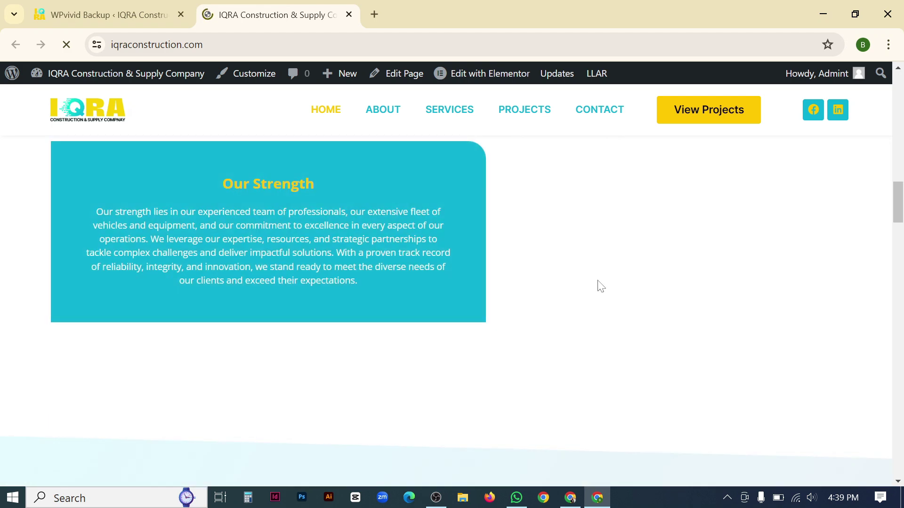
scroll(601, 286, down, 15)
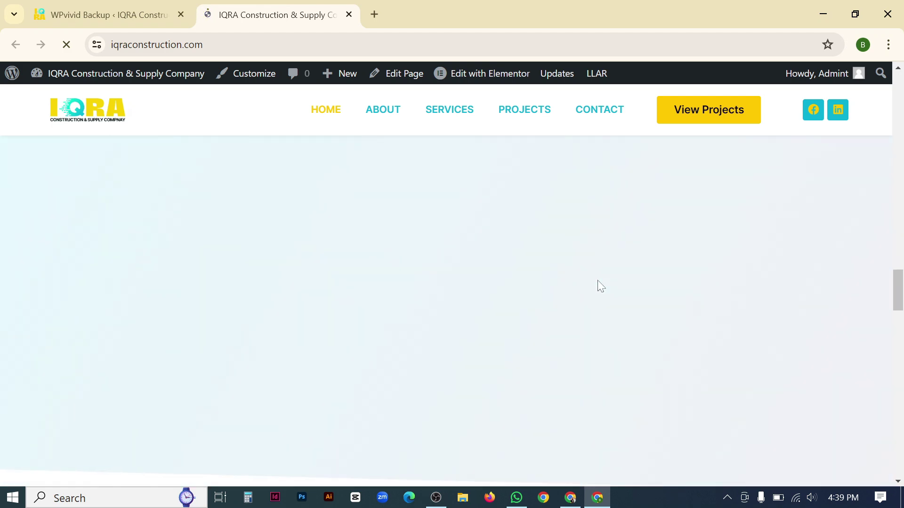
scroll(600, 286, down, 5)
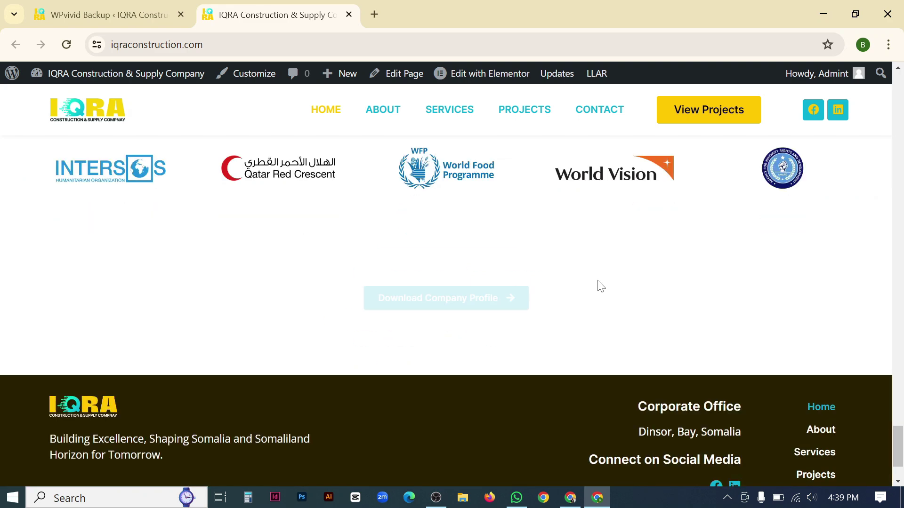
scroll(597, 282, up, 8)
scroll(596, 292, up, 15)
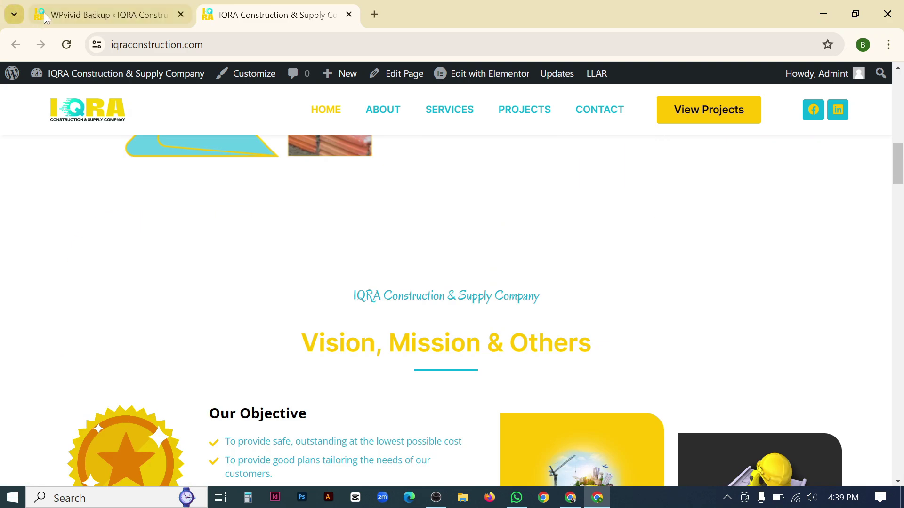
- Open the WordPress dashboard of iqraconstruction.com and look through its notices and widgets
click(44, 12)
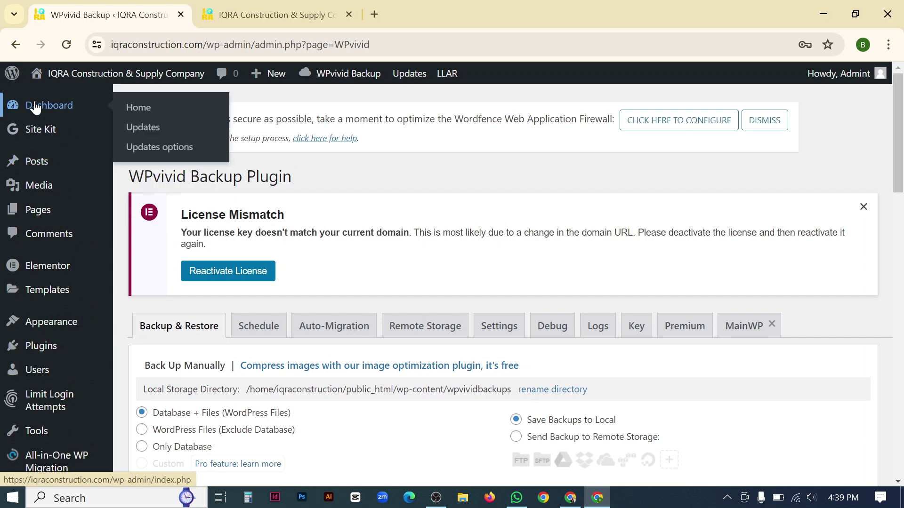
click(42, 105)
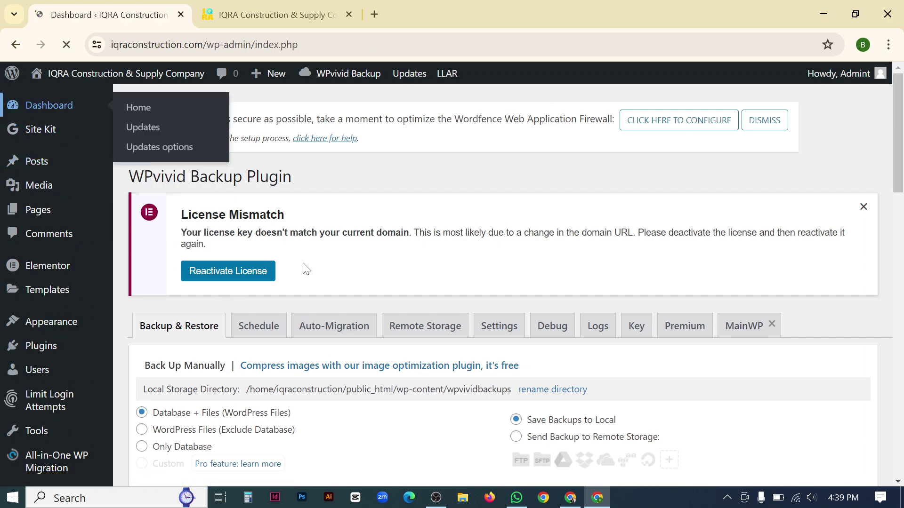
scroll(494, 363, down, 10)
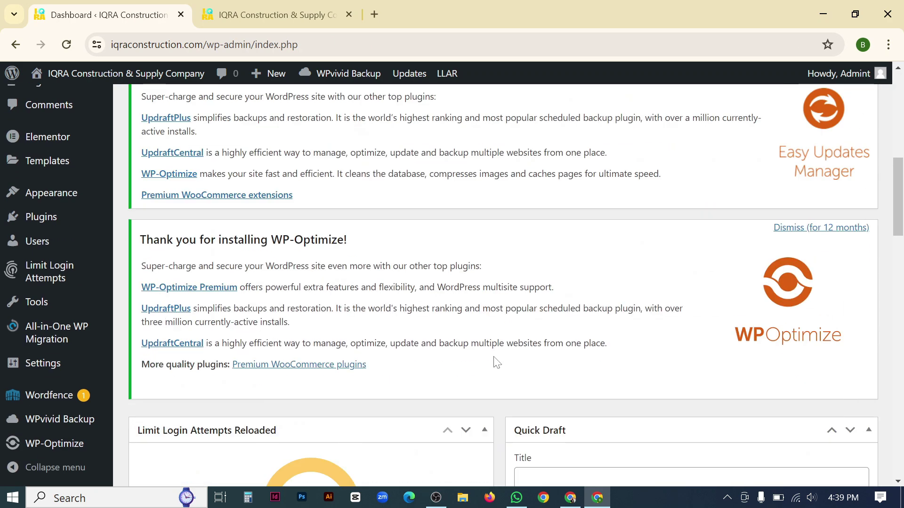
scroll(494, 363, down, 2)
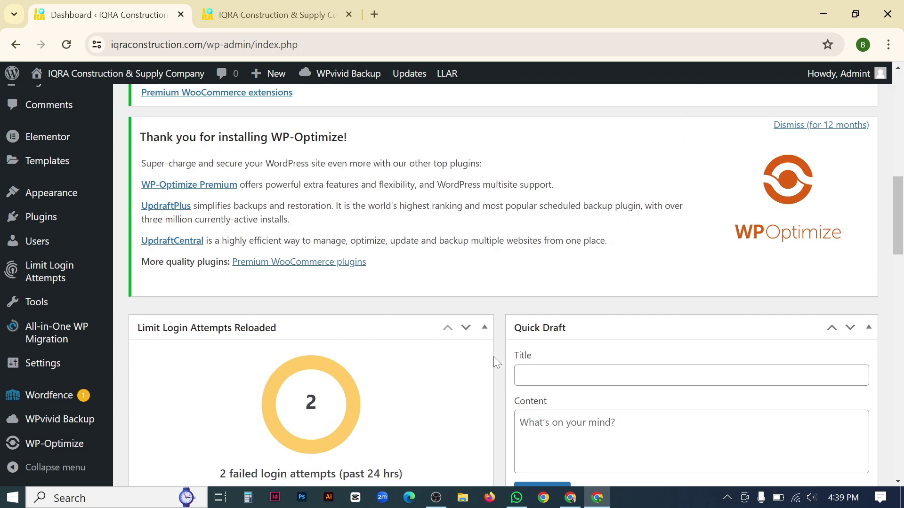
- Open the installed plugins list on iqraconstruction.com and check which plugins came over with the migration
click(40, 221)
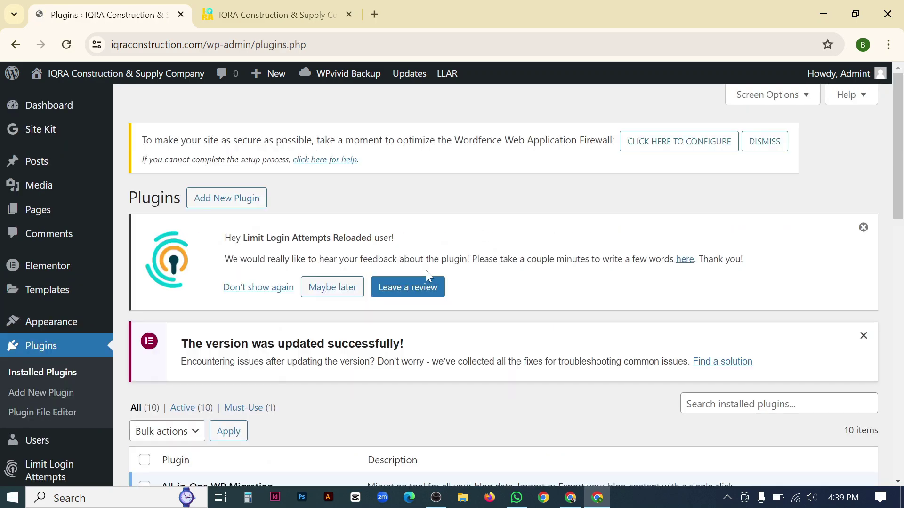
scroll(426, 270, down, 12)
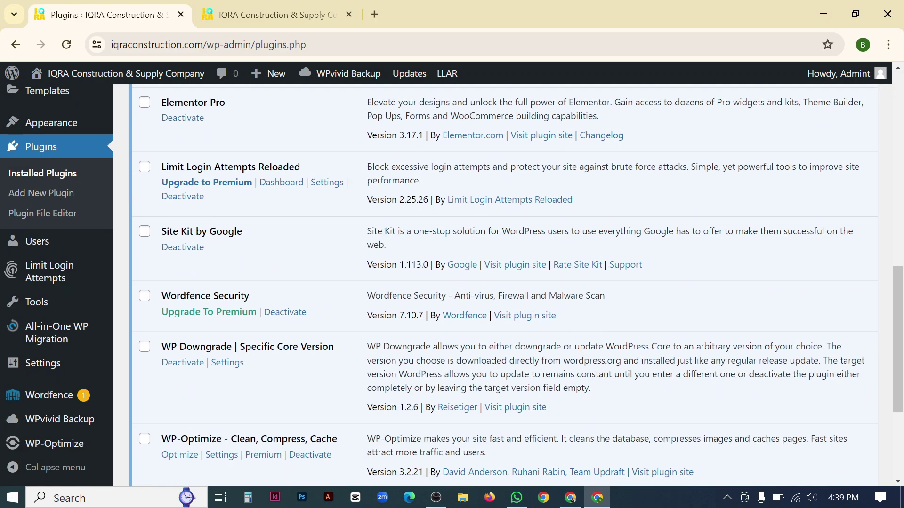
scroll(365, 340, down, 3)
scroll(273, 326, up, 15)
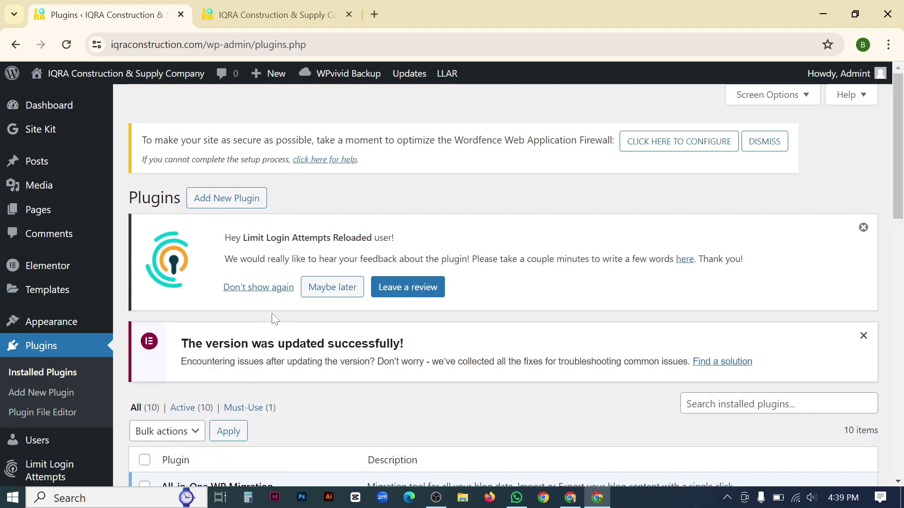
scroll(264, 313, down, 4)
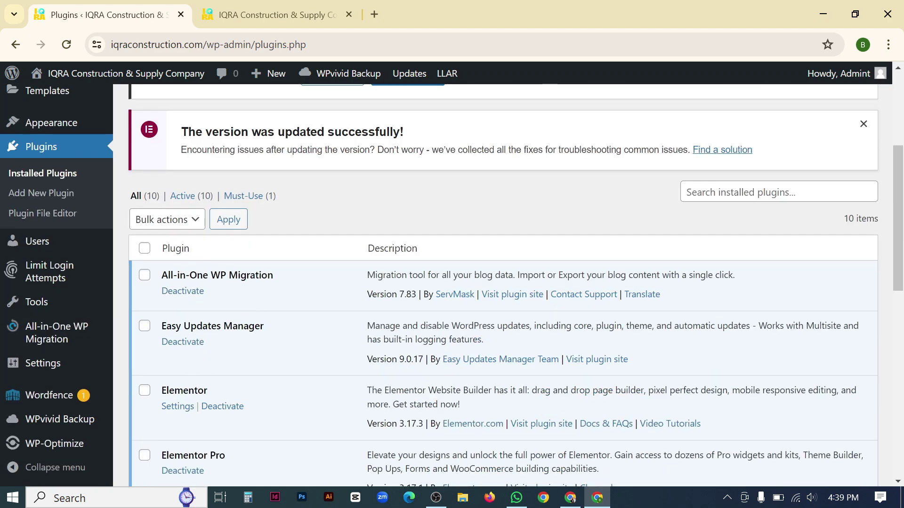
scroll(316, 326, up, 4)
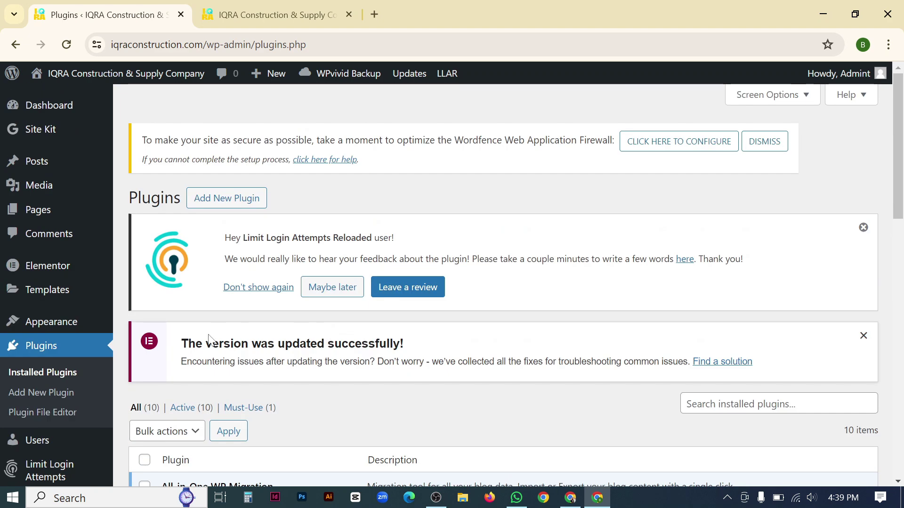
scroll(47, 466, down, 3)
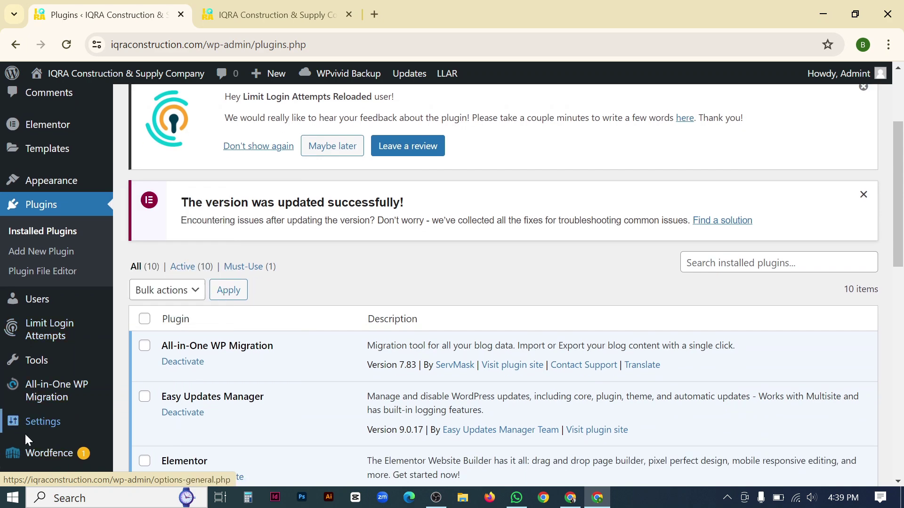
- Return to the iqraconstruction.com homepage and view its hero section once more
click(247, 18)
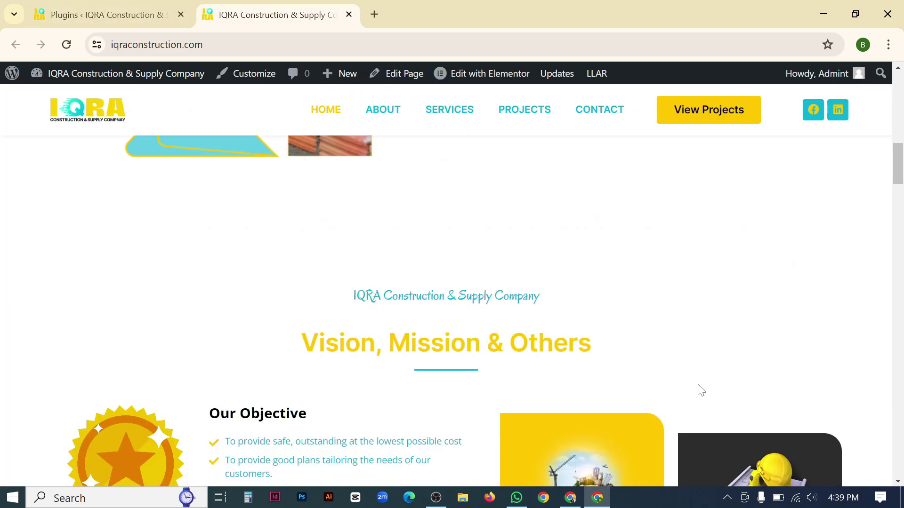
scroll(687, 354, up, 10)
scroll(695, 352, up, 2)
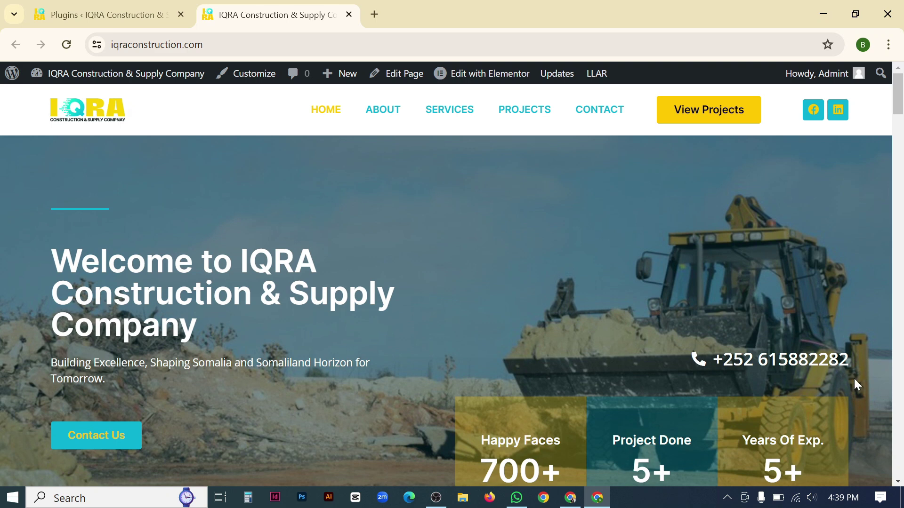
scroll(561, 346, down, 5)
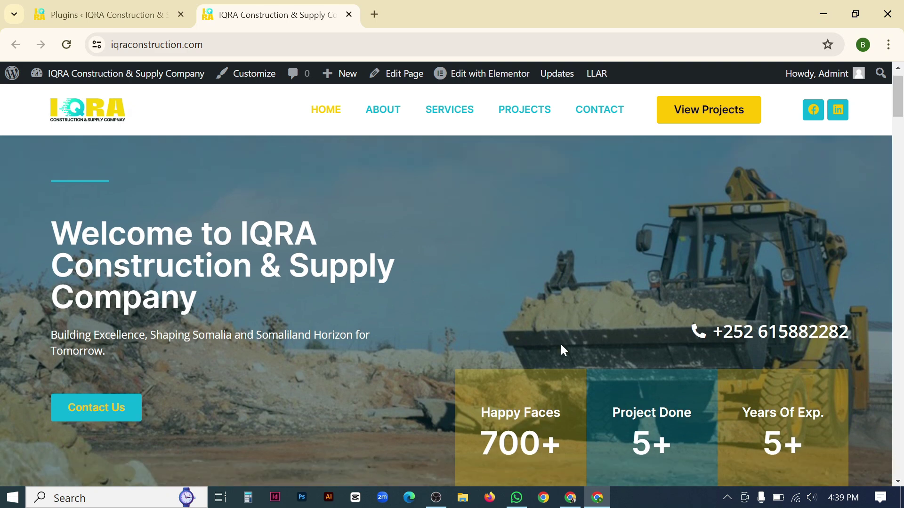